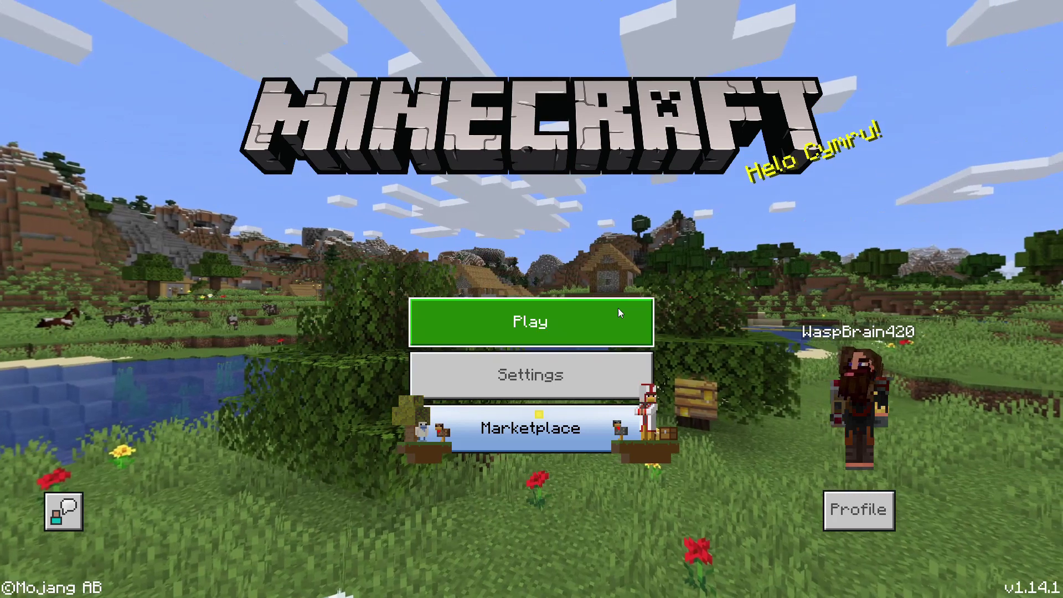
- Start a new world with Creative as the default game mode and set its difficulty to Peaceful
click(615, 310)
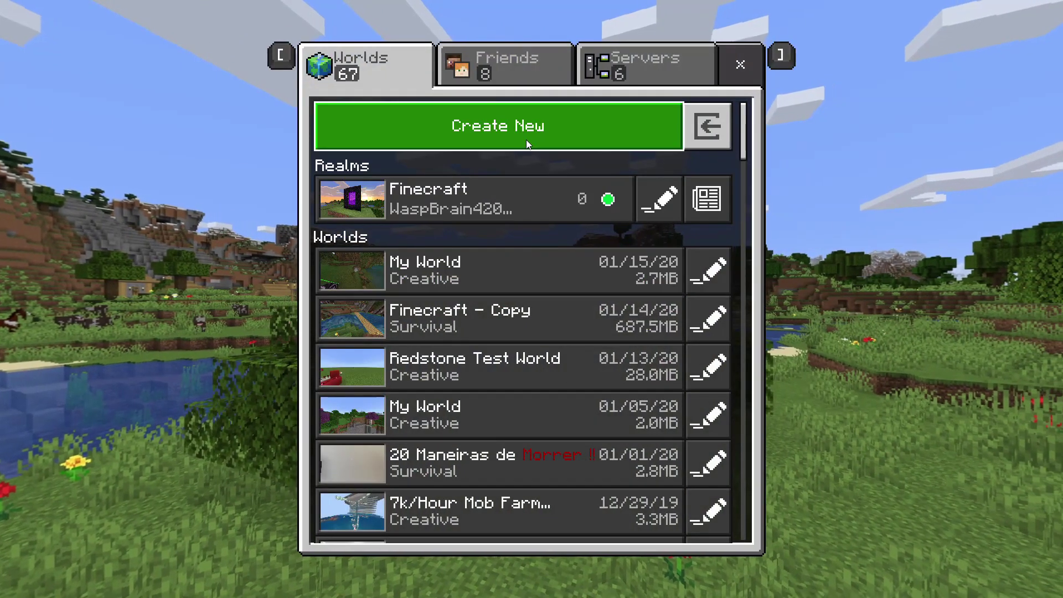
click(526, 140)
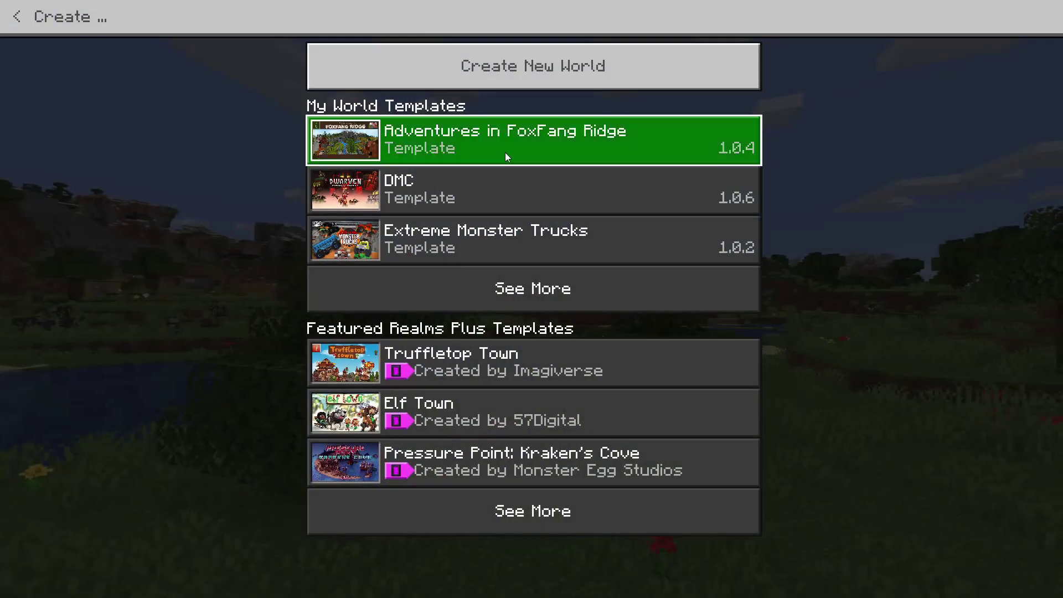
click(474, 72)
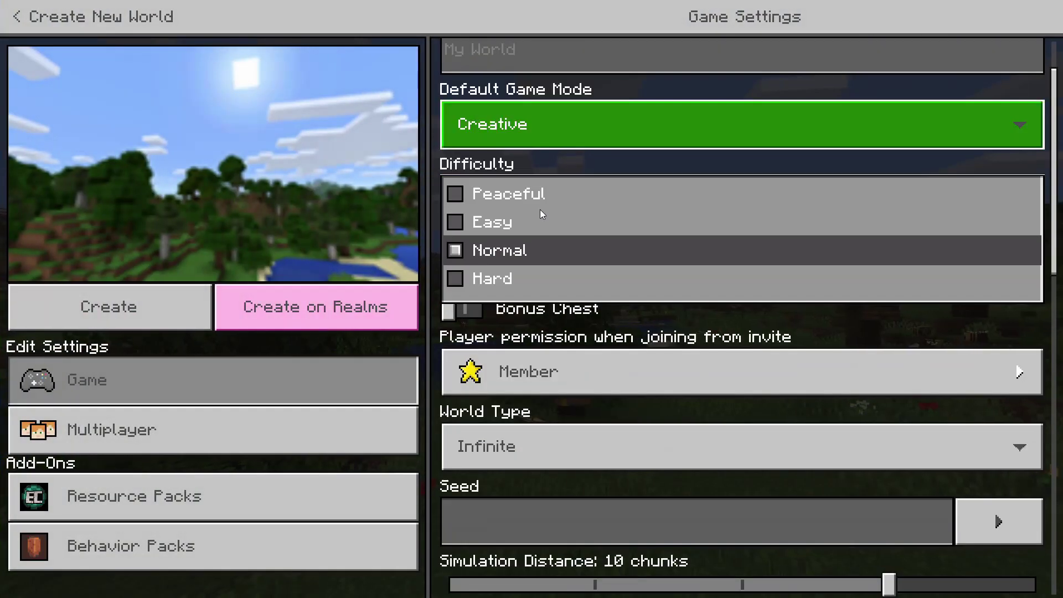
click(538, 197)
- Turn on Use Experimental Gameplay in the world options and create the world
scroll(561, 398, down, 8)
scroll(593, 438, down, 3)
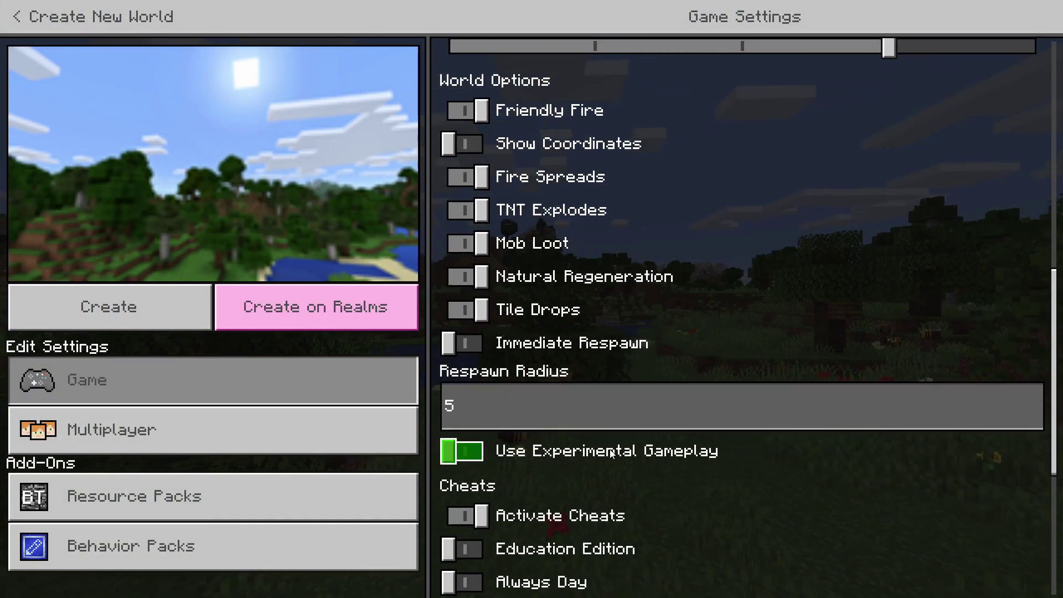
click(466, 457)
click(502, 340)
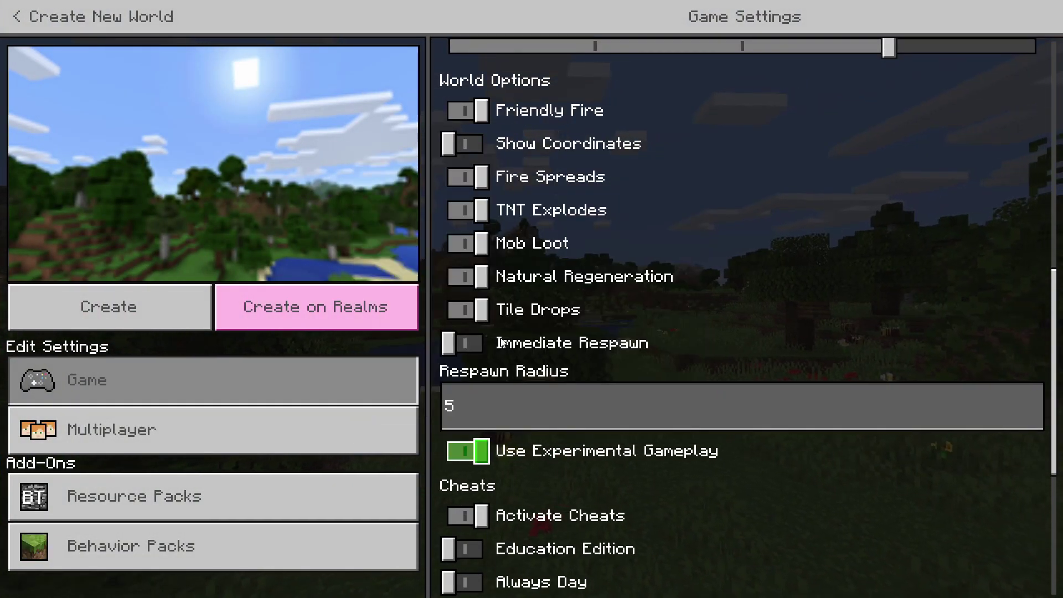
scroll(714, 366, up, 10)
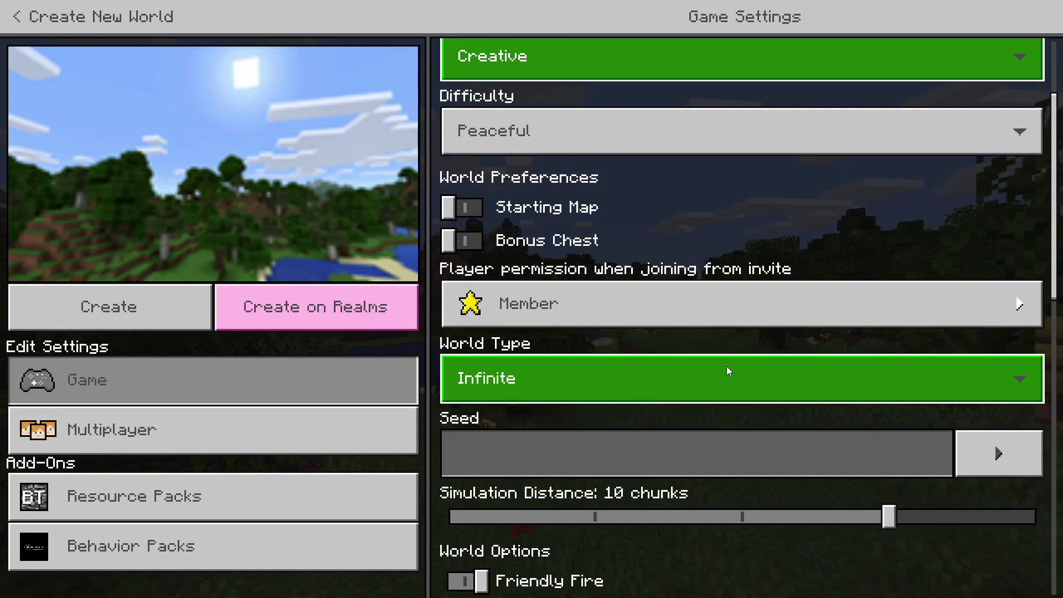
scroll(726, 365, up, 1)
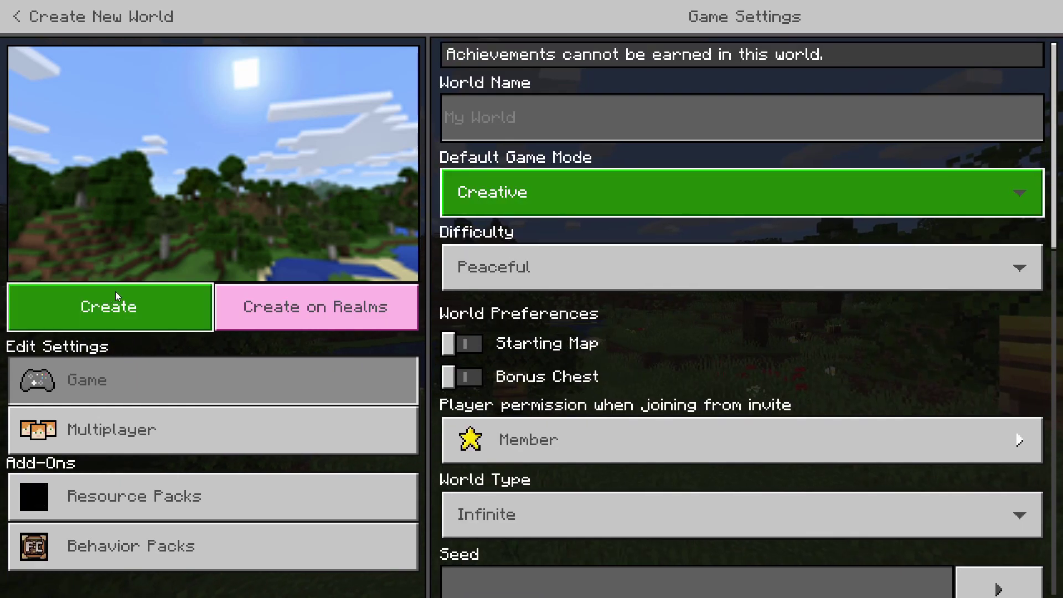
click(115, 294)
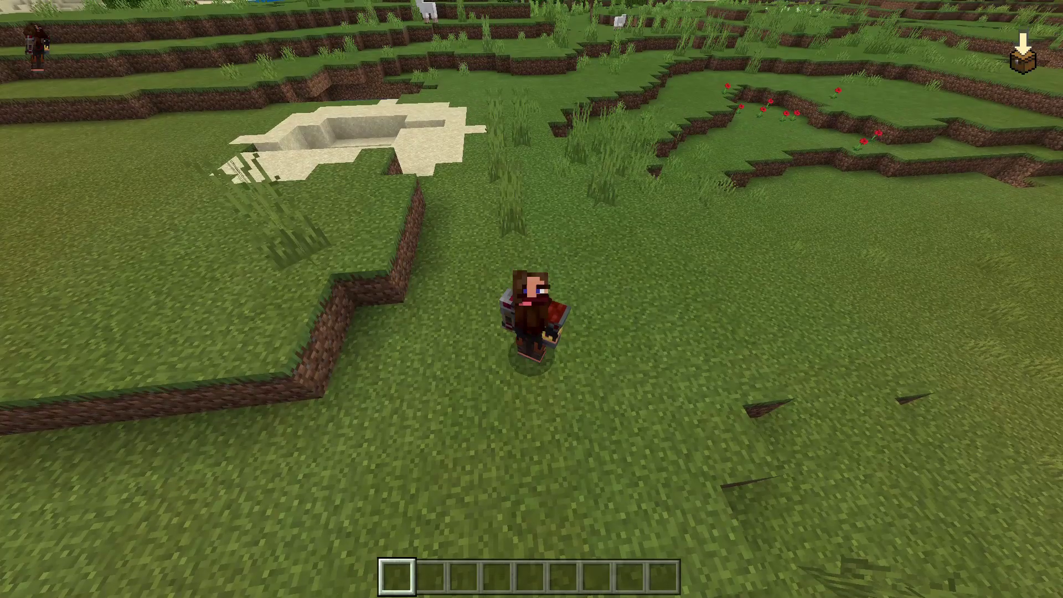
- Give yourself a structure block with the command /give @s structure_block
key(slash)
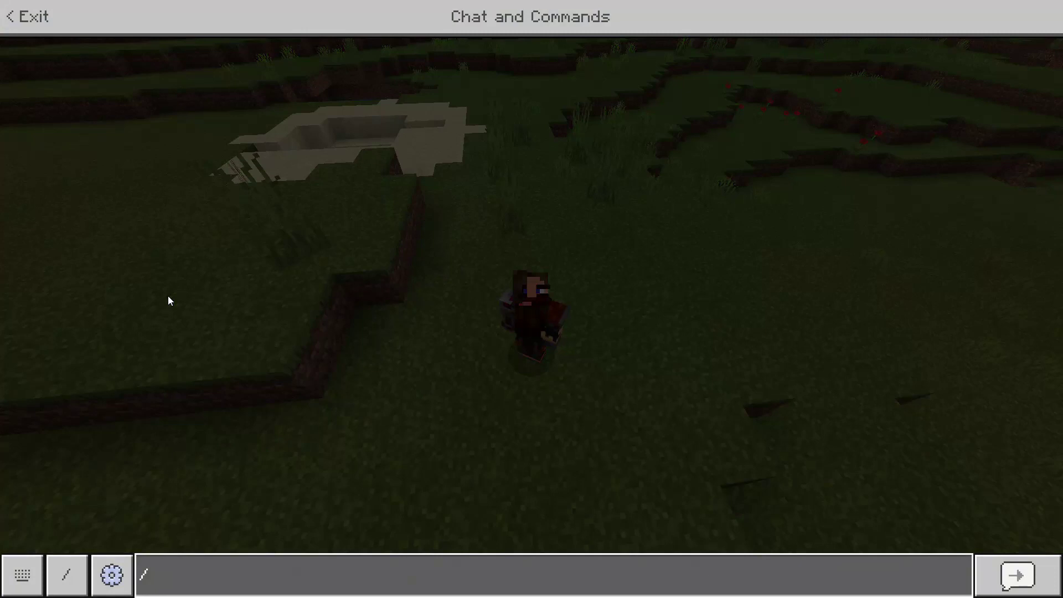
text(give)
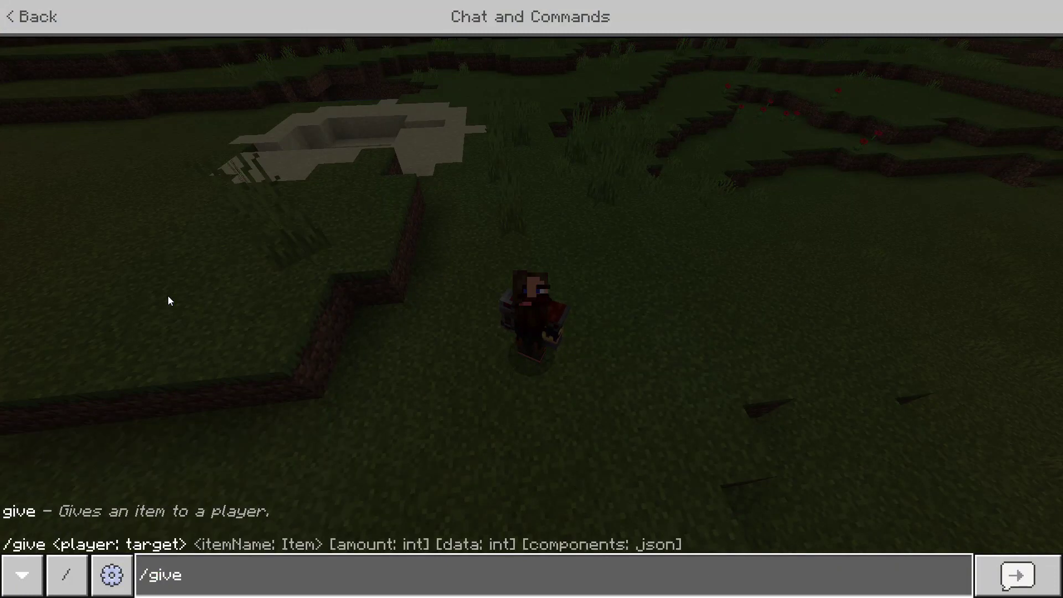
text( @s )
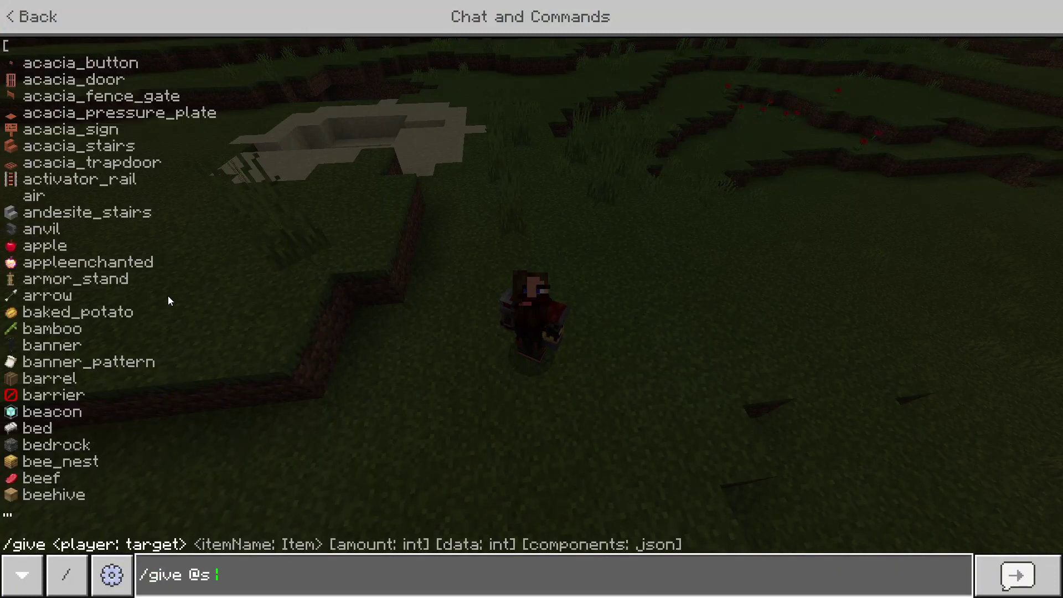
text(structure_block)
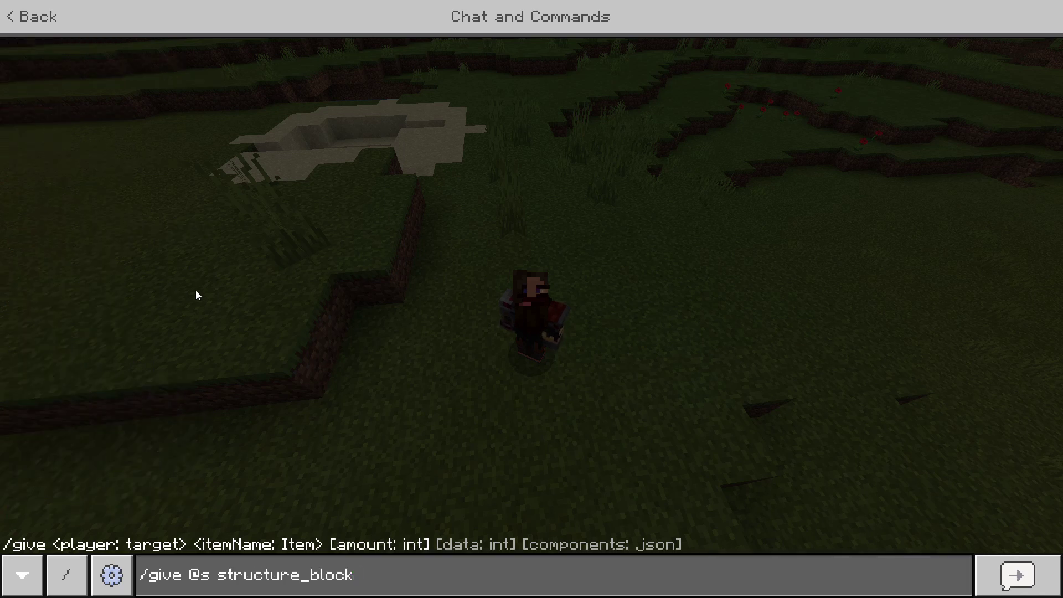
key(Return)
- Switch to first-person view and place the structure block on the ground beside the sandy pond
key(F5)
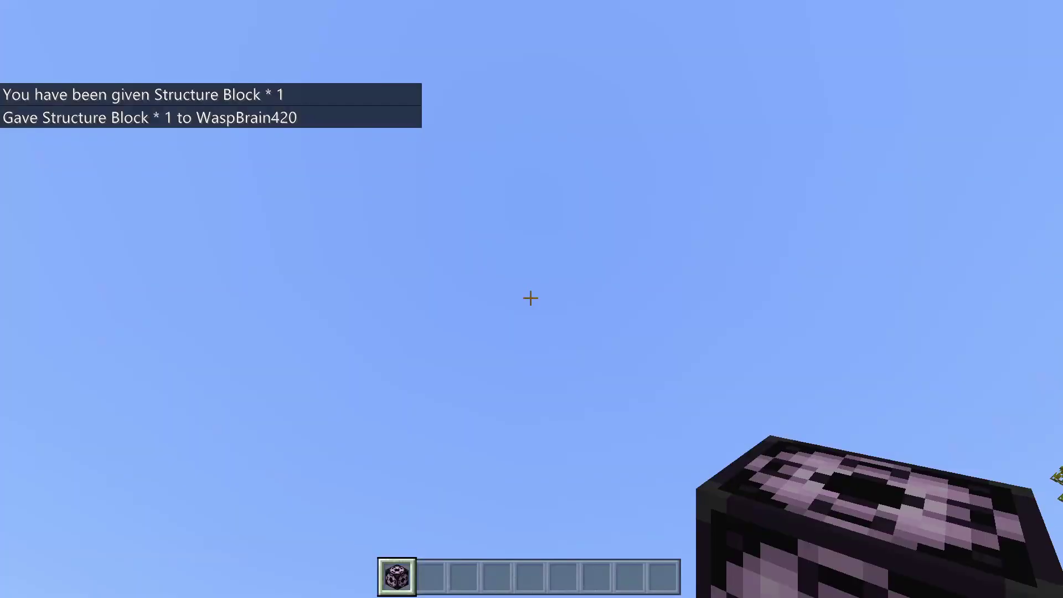
key(w)
key(space)
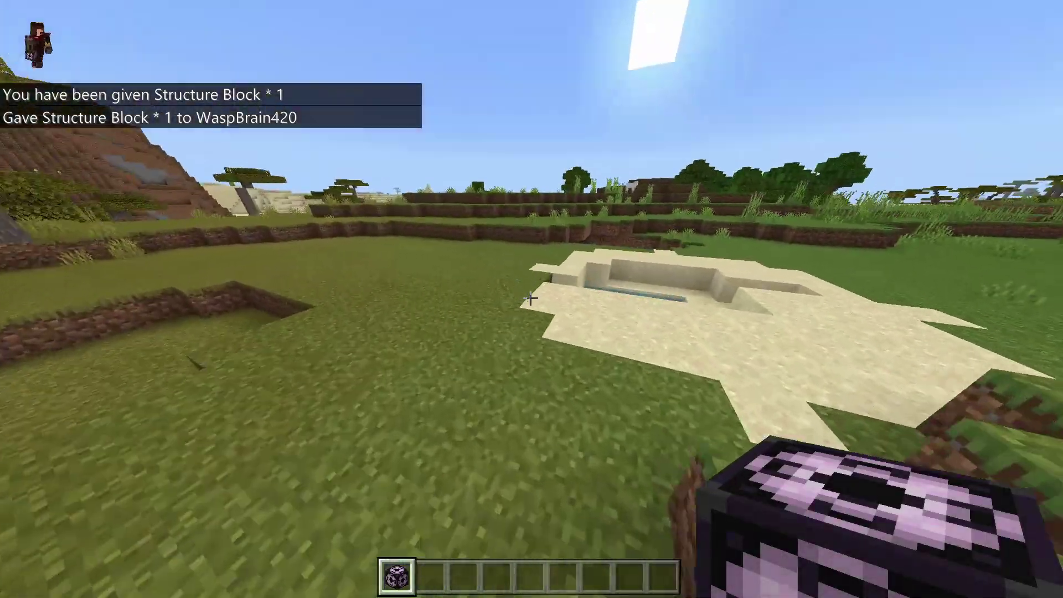
right_click(530, 299)
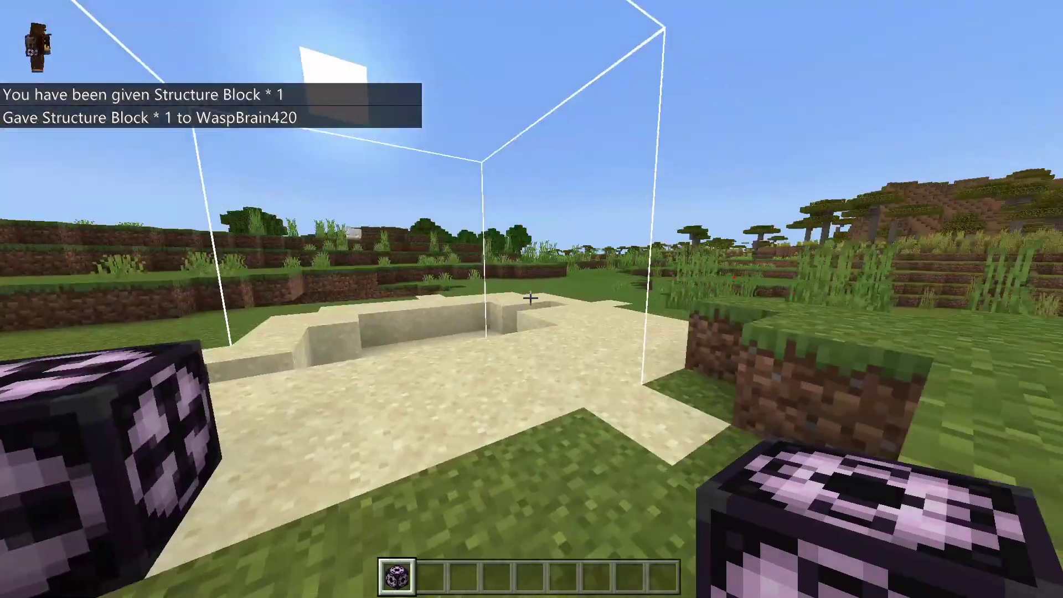
- Set the structure block's size to X 15, Y 10, Z 15 and its Y offset to 0
key(s)
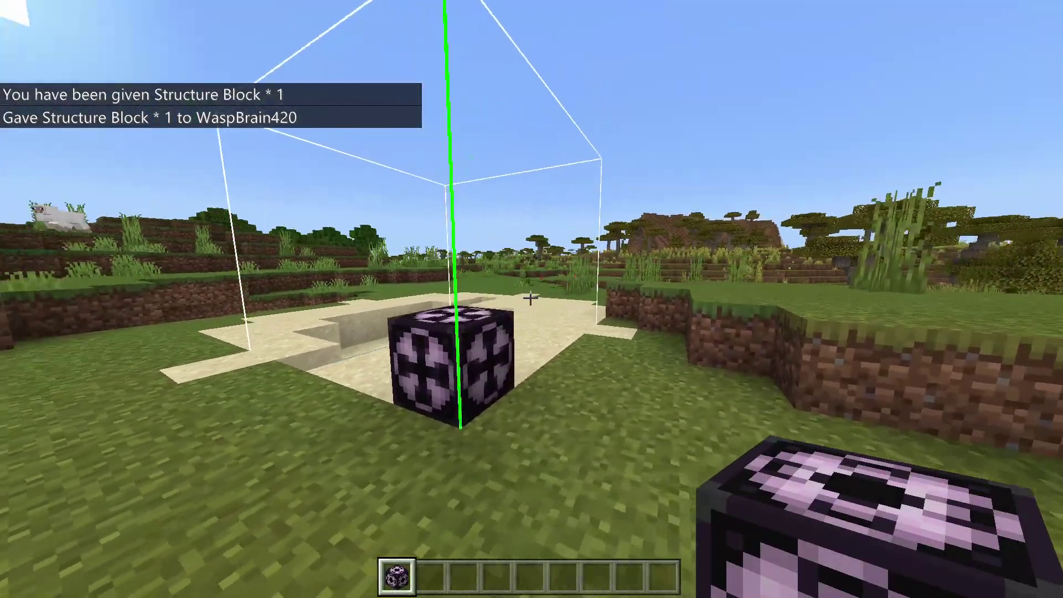
key(w)
key(s)
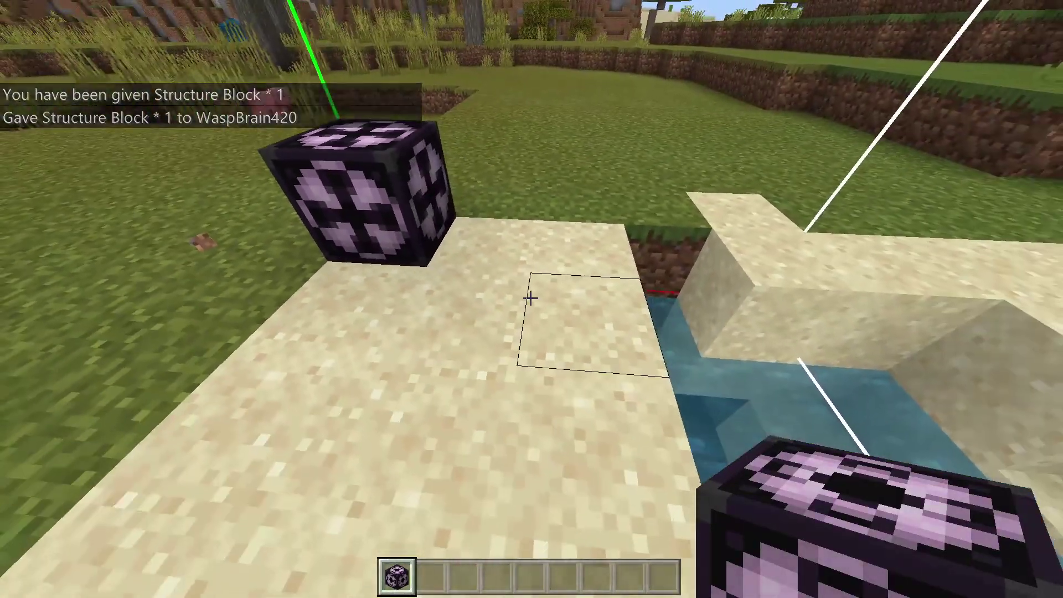
key(s)
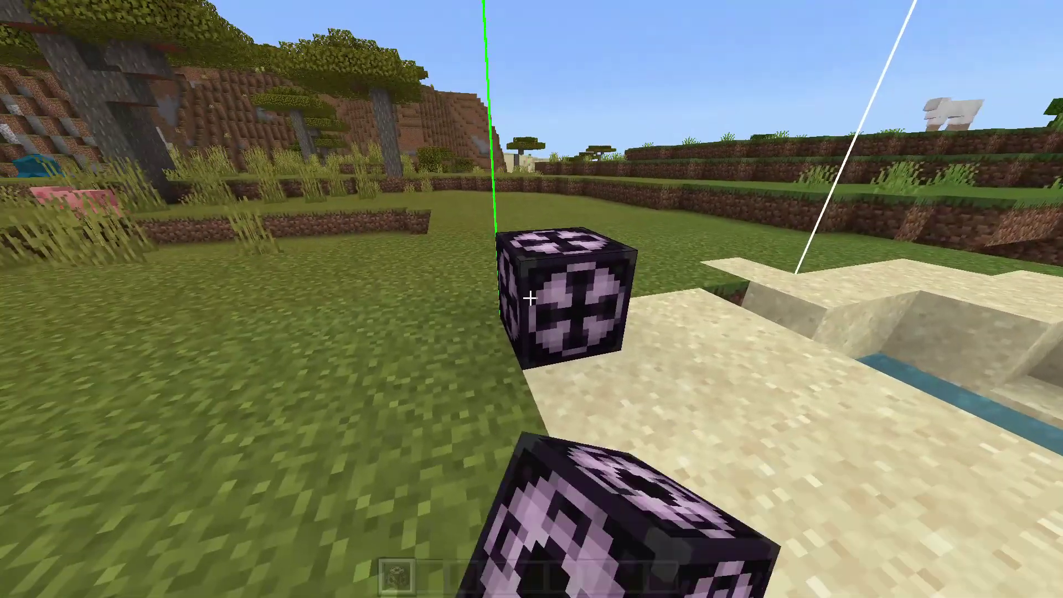
right_click(530, 299)
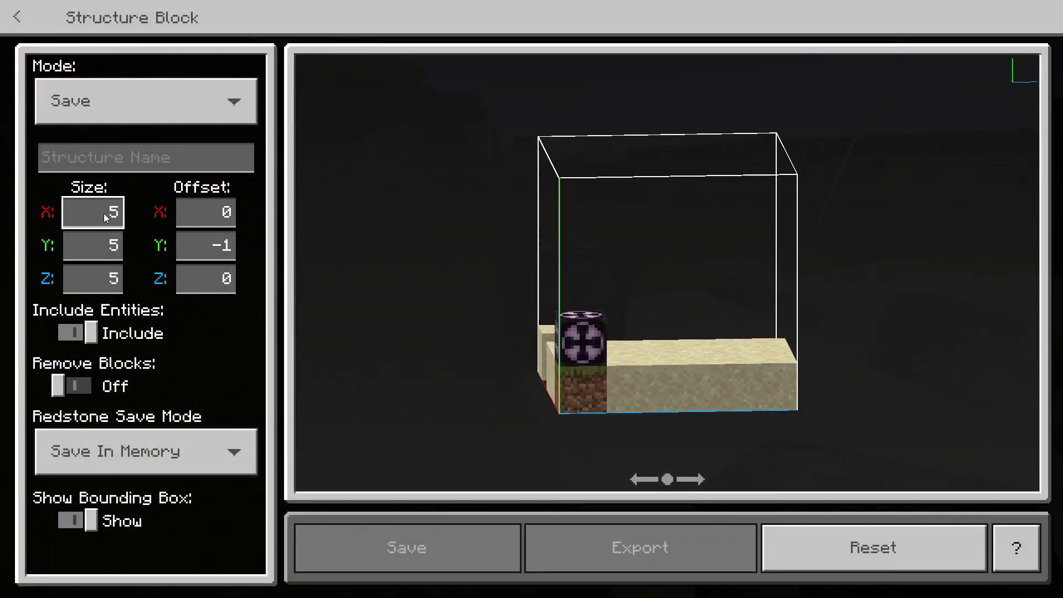
text(15)
drag(559, 347, 656, 344)
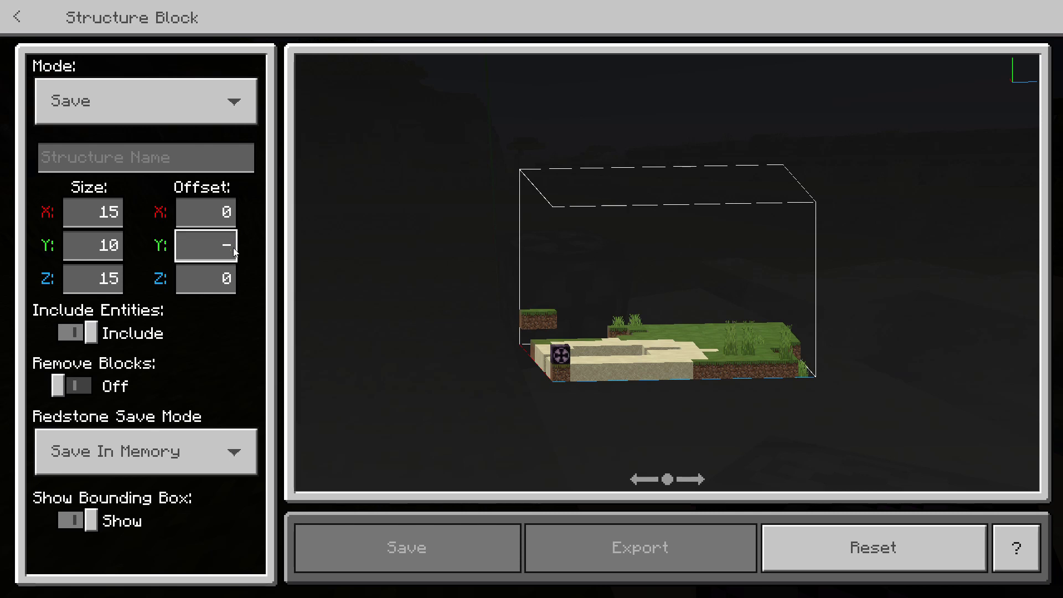
text(0)
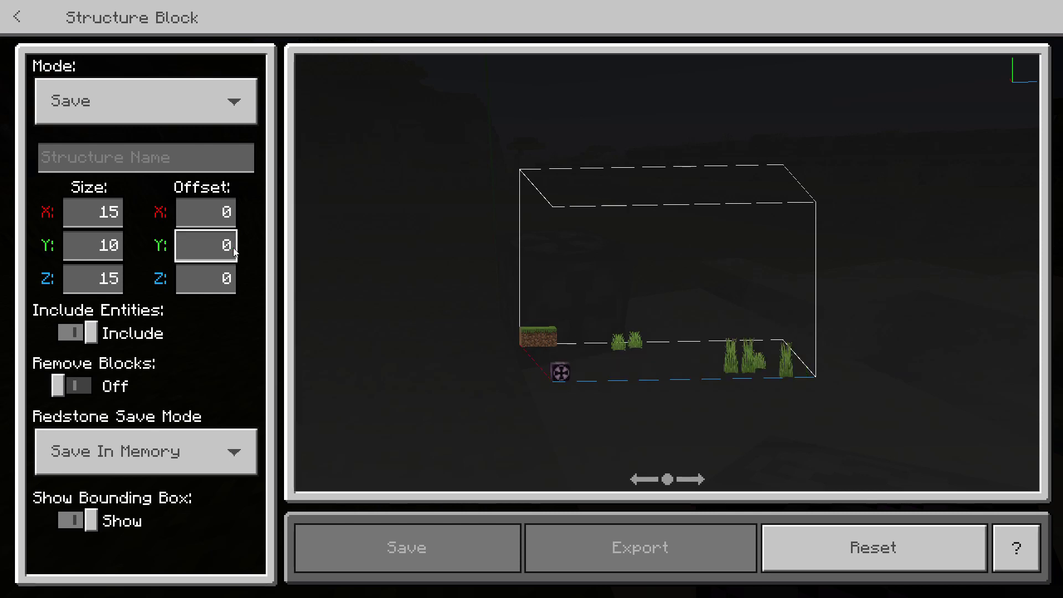
key(Escape)
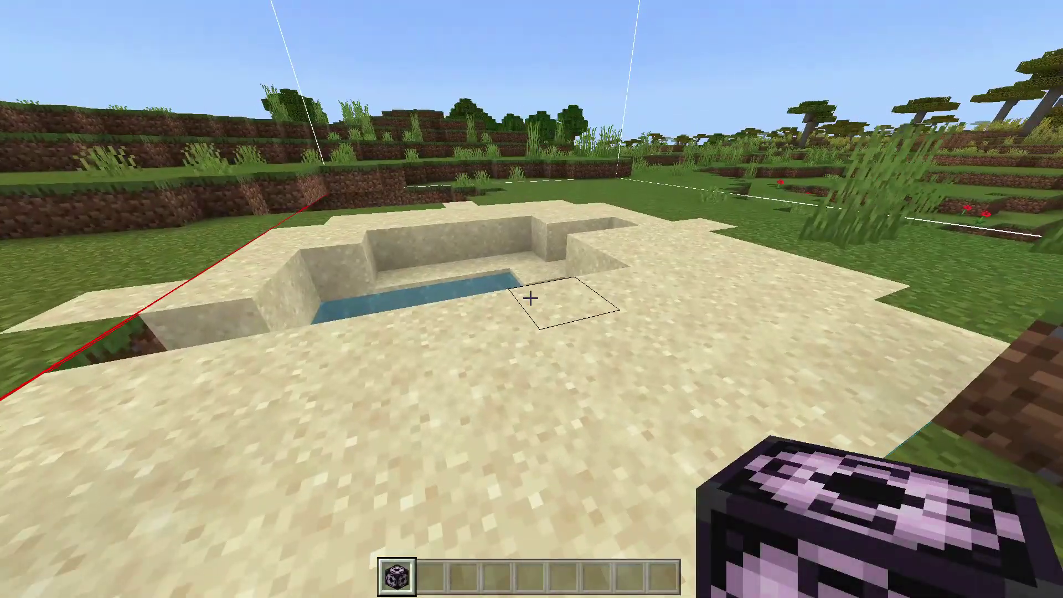
- Add Oak Wood from the Nature category's Woods group to the hotbar and hold it in hand
key(s)
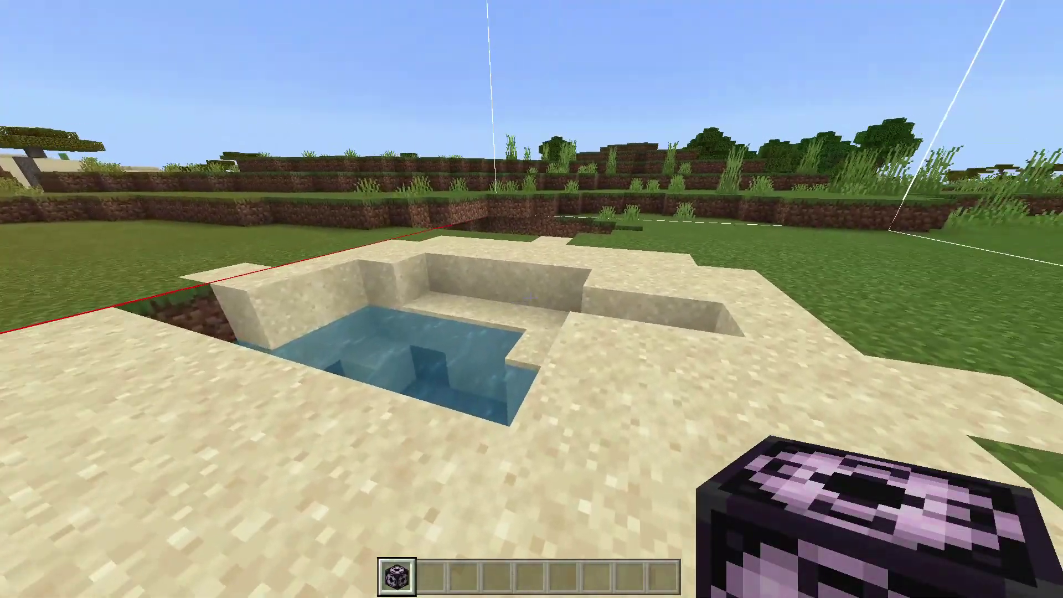
key(w)
key(e)
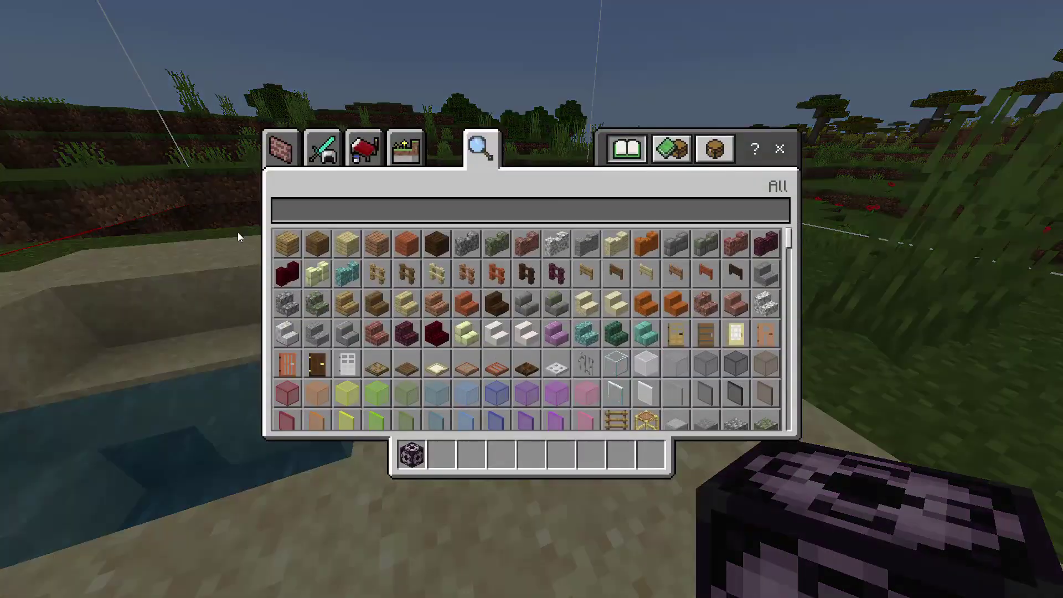
click(409, 144)
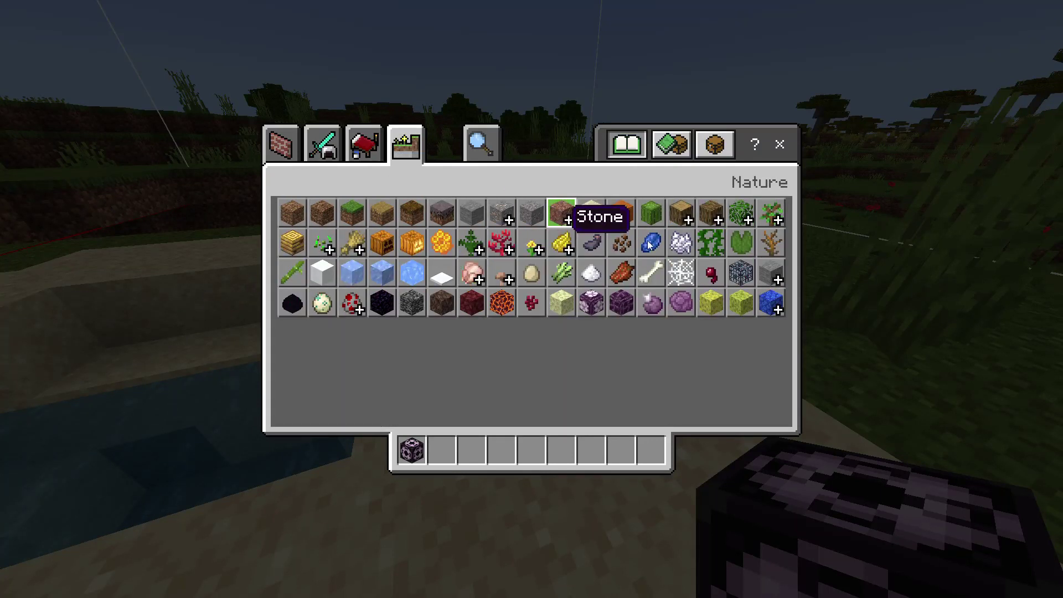
click(686, 221)
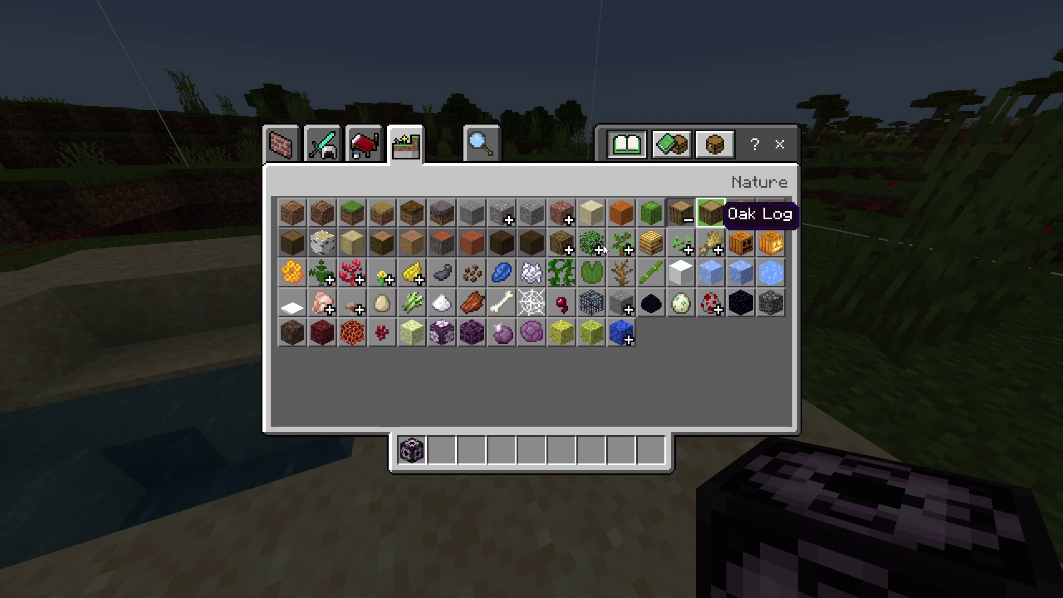
click(571, 244)
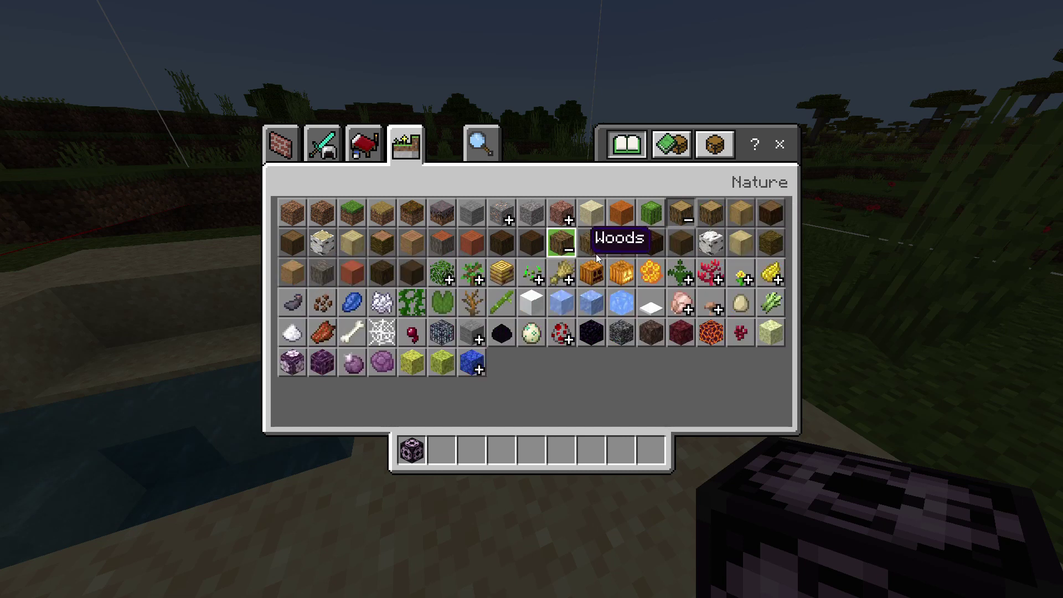
key(Escape)
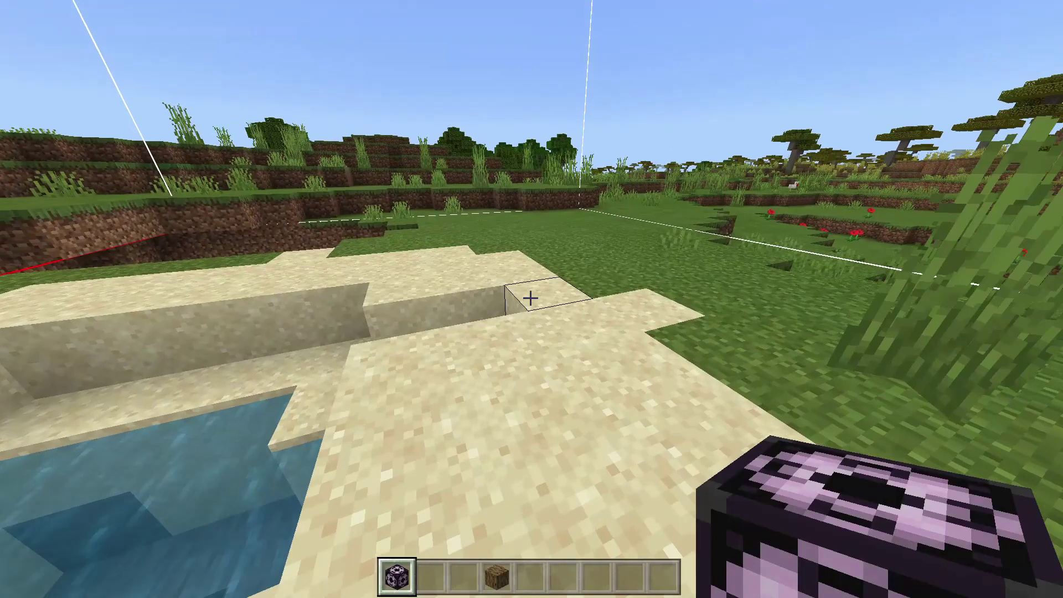
key(4)
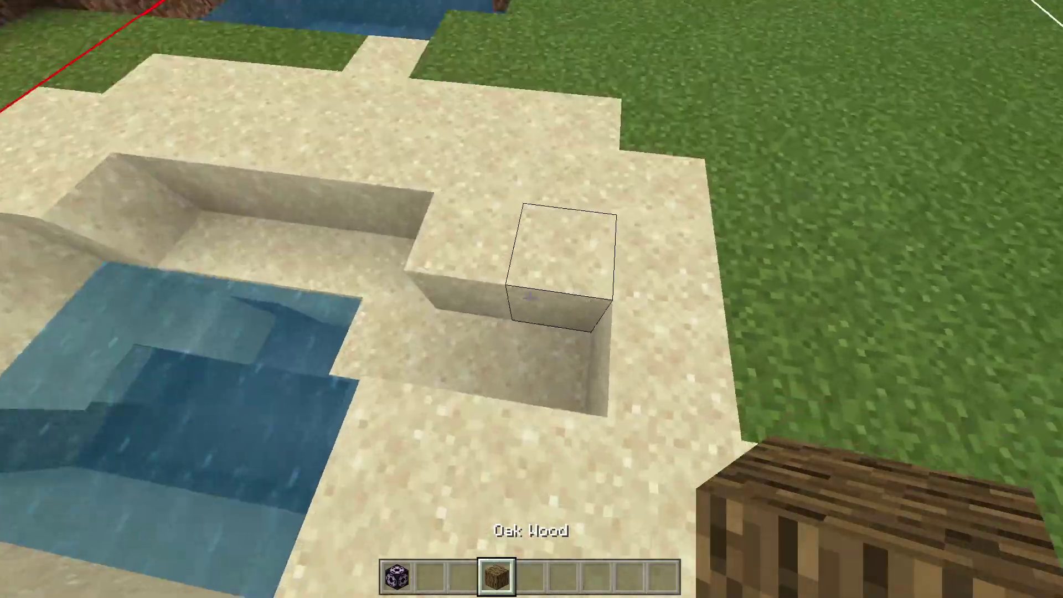
- Stack oak wood blocks into a tree trunk on the sand by the pond, inside the bounding box
key(space)
key(space)
right_click(530, 298)
right_click(530, 298)
right_click(530, 298)
right_click(529, 298)
right_click(530, 298)
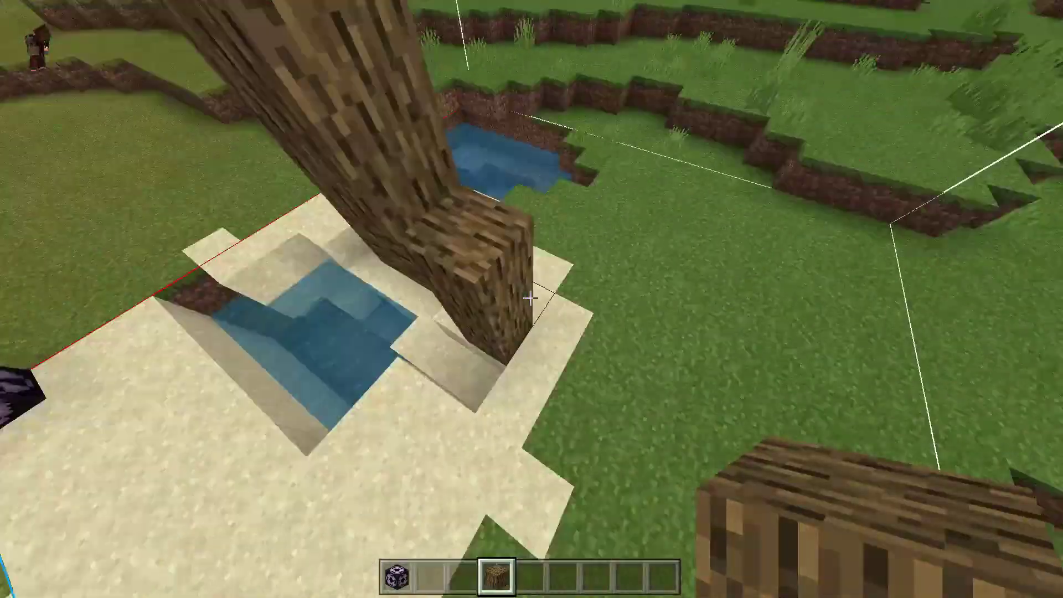
- Extend oak wood branches outward in several directions from the upper part of the trunk
right_click(530, 298)
right_click(530, 298)
right_click(530, 298)
right_click(530, 297)
right_click(530, 298)
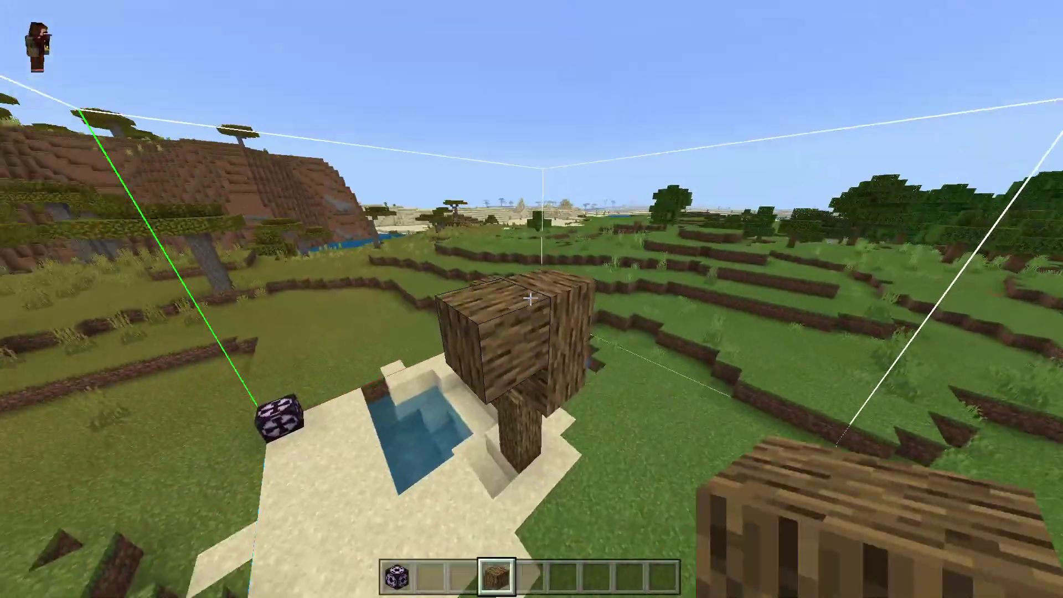
right_click(530, 297)
right_click(530, 298)
right_click(530, 298)
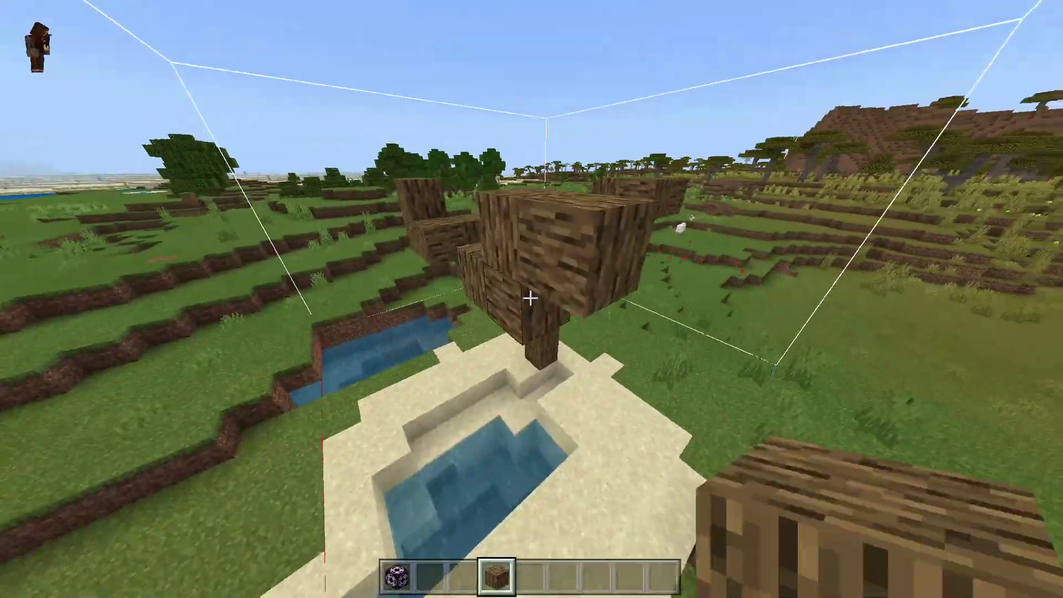
- Break surplus oak wood blocks out of the tree's trunk and branches to refine its shape
click(530, 297)
click(530, 298)
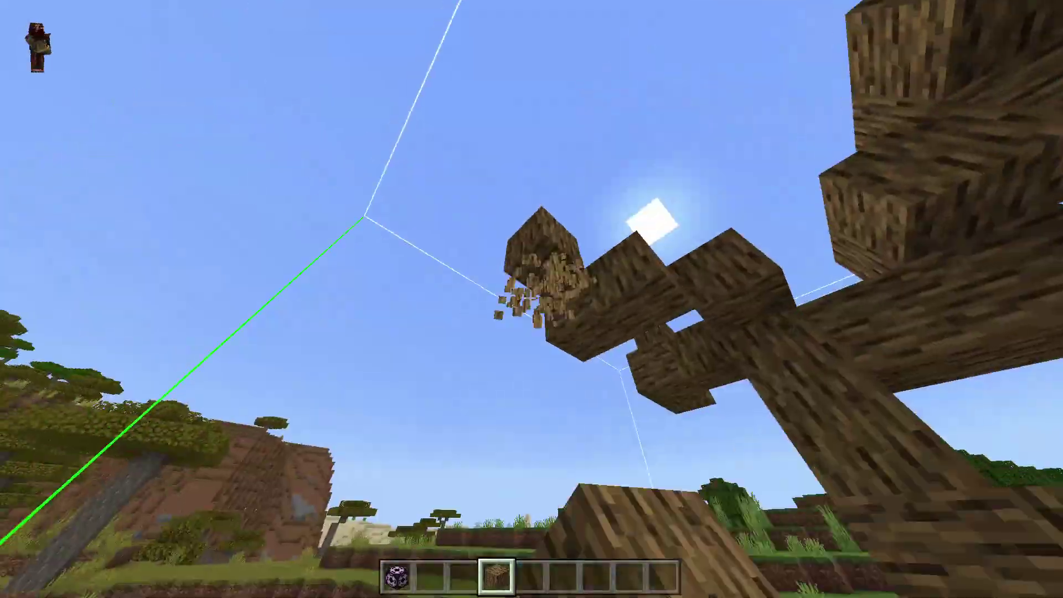
click(530, 298)
click(530, 298)
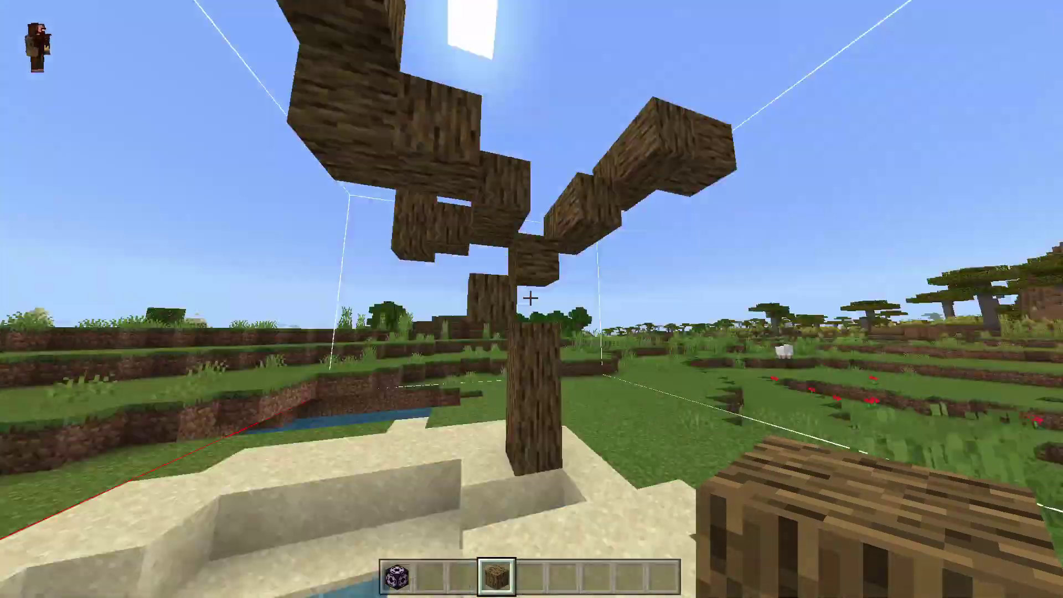
click(530, 298)
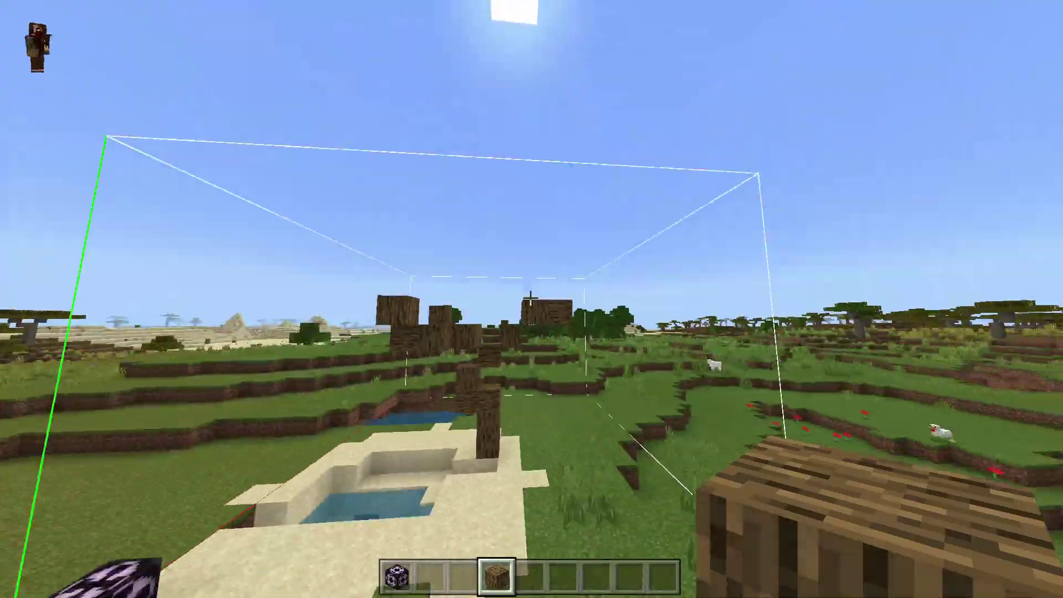
- Add green leaf blocks from the creative inventory to the second hotbar slot and hold them in hand
key(e)
shift+click(745, 213)
key(e)
key(2)
- Cover the tree's upper trunk and branches with leaf blocks, letting some hang down from the branch ends
right_click(530, 298)
right_click(530, 298)
right_click(530, 298)
right_click(530, 298)
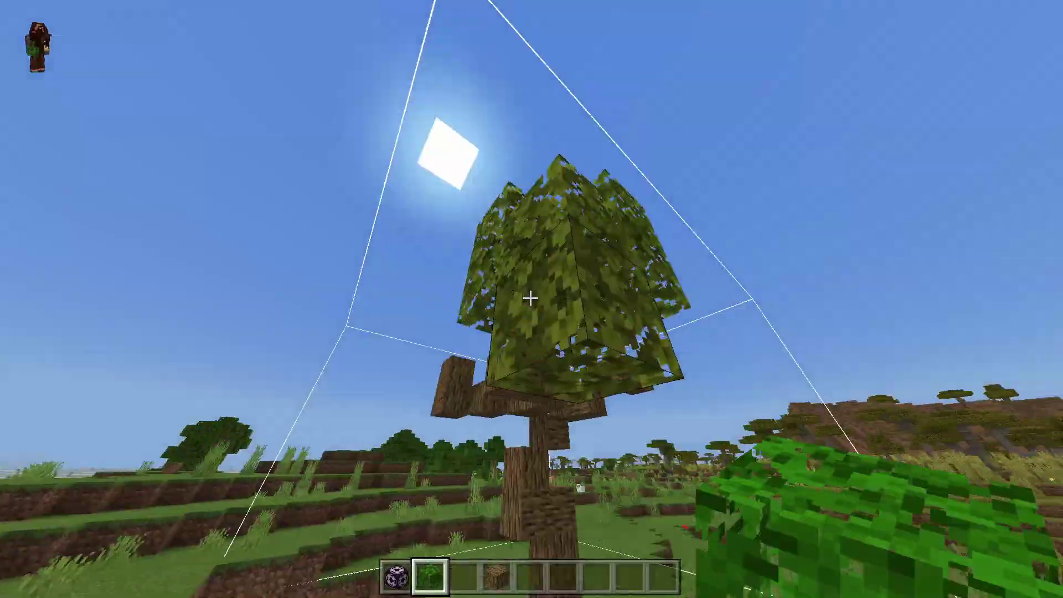
right_click(530, 298)
right_click(530, 298)
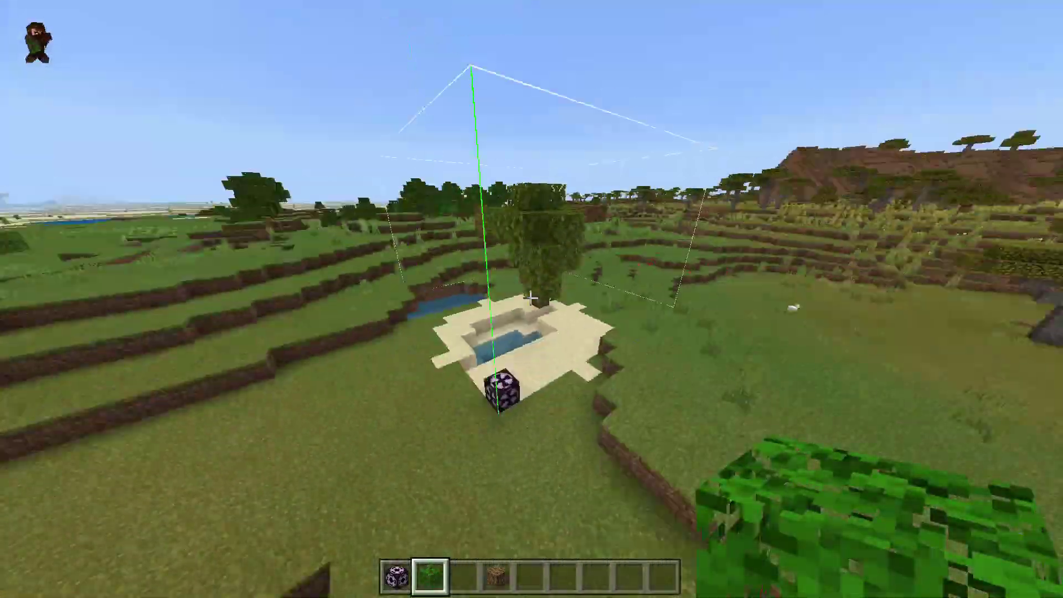
key(4)
key(2)
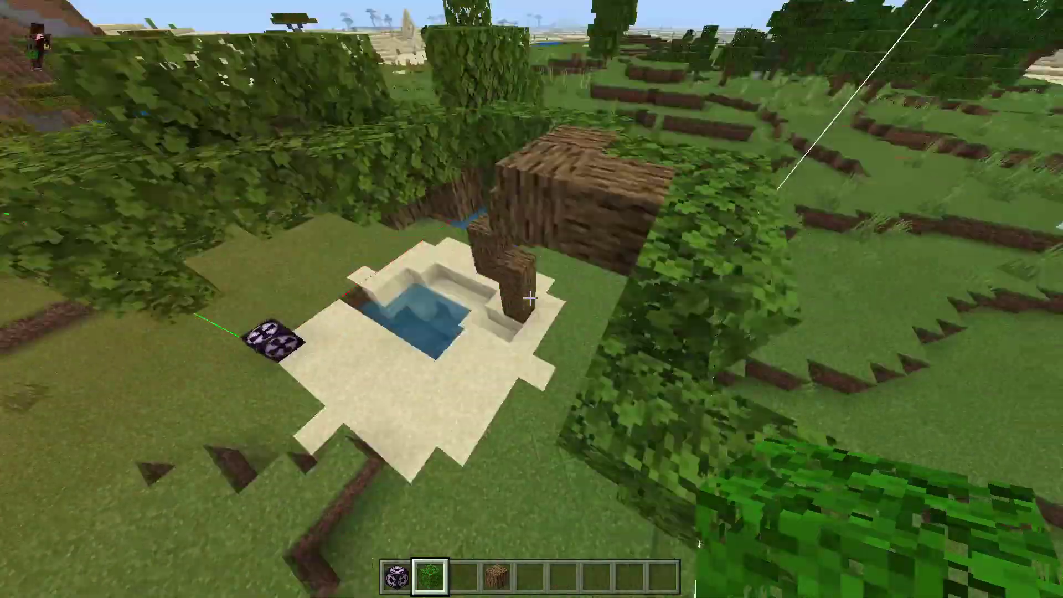
right_click(531, 298)
right_click(530, 298)
- Break surplus oak wood off a bare branch and cover the remaining branches with leaf blocks
click(530, 298)
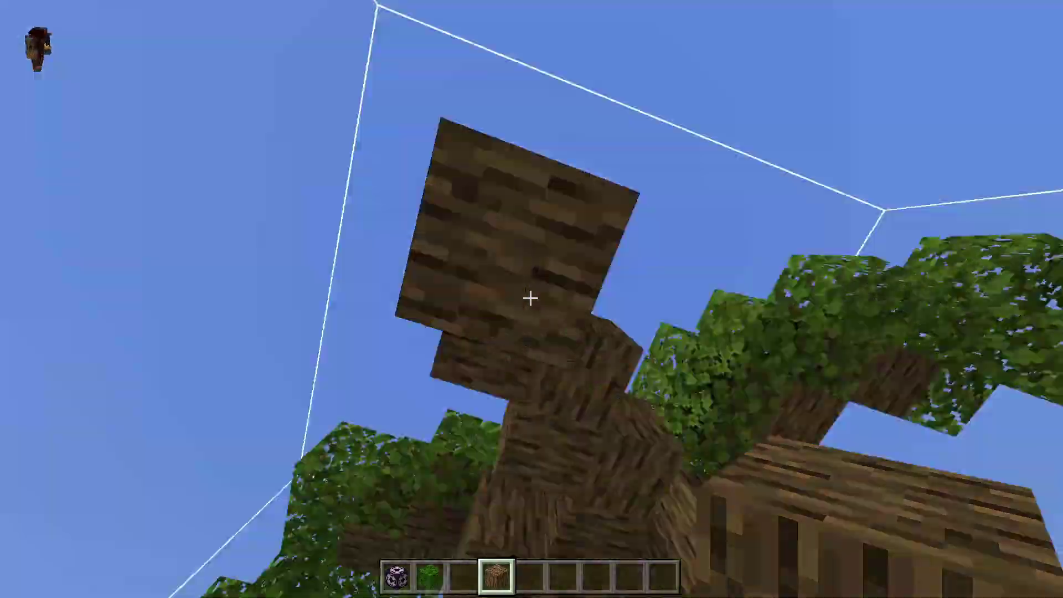
click(531, 297)
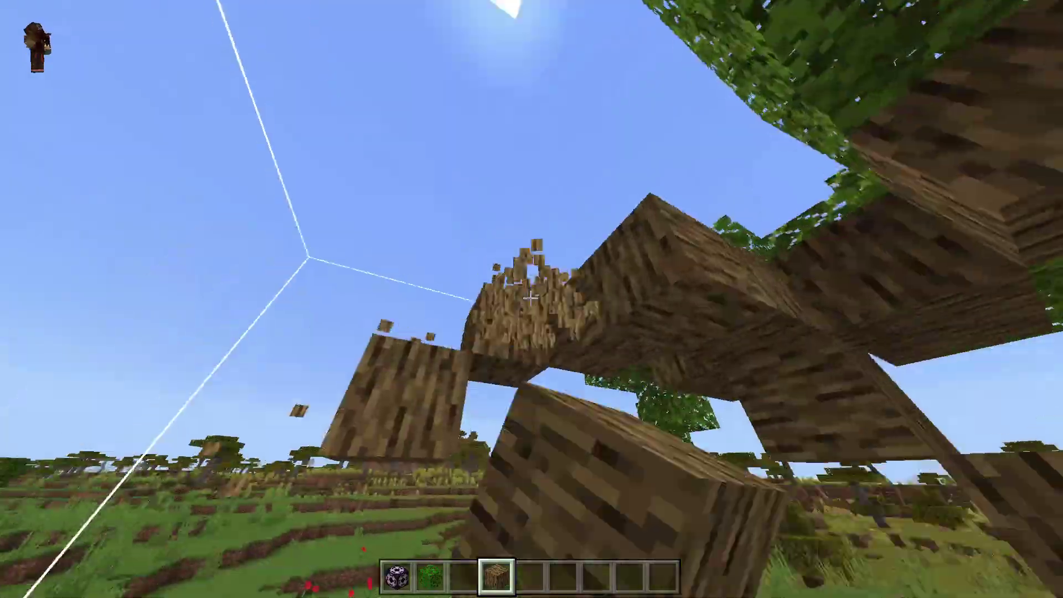
key(2)
right_click(531, 298)
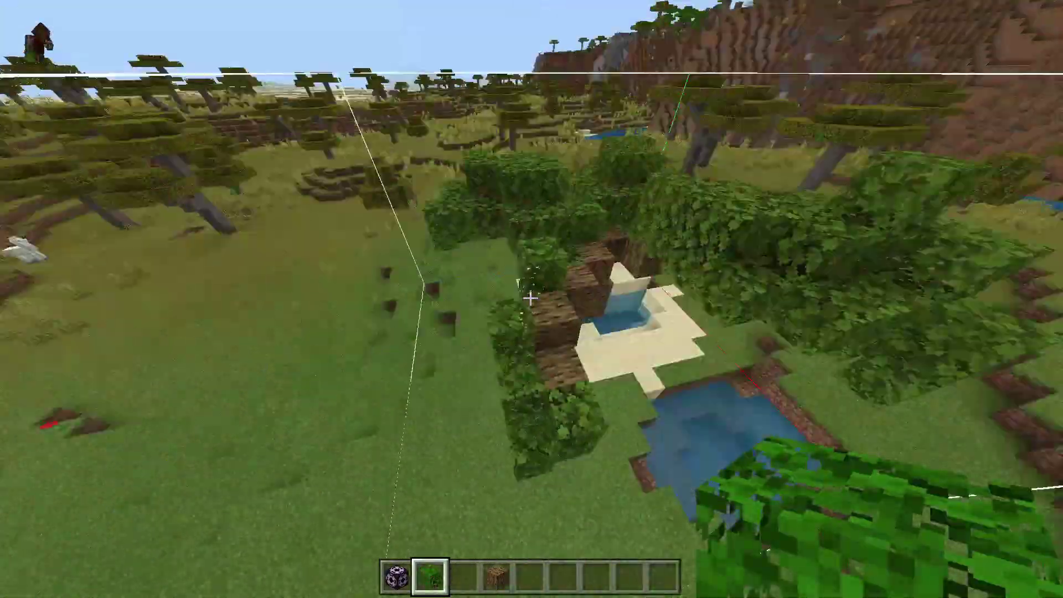
right_click(531, 298)
right_click(531, 298)
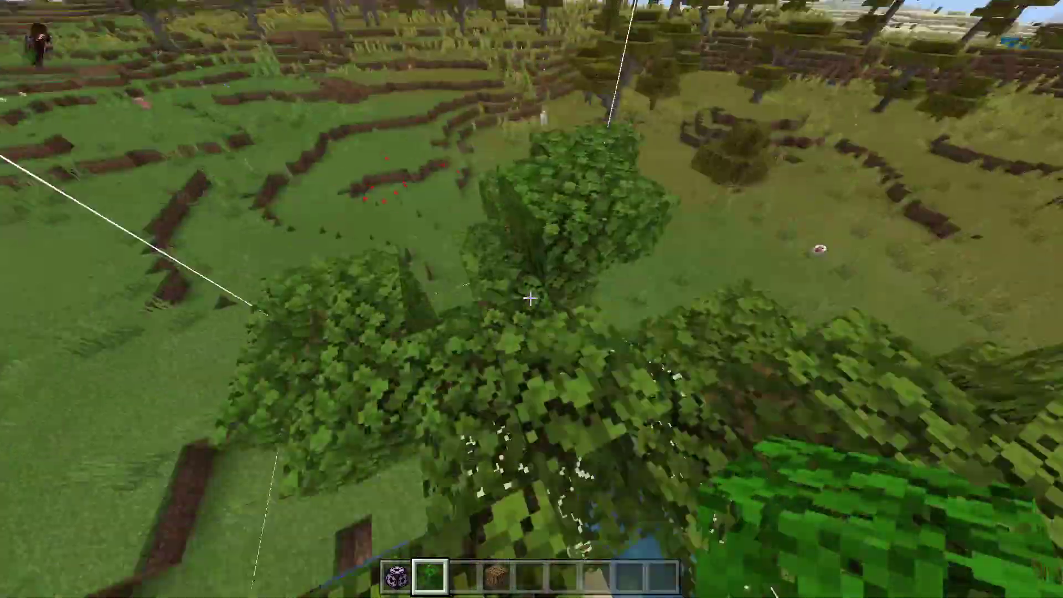
- Set the structure block's Y size to 12 and Y offset to -3 so the ground beneath the tree is included
key(3)
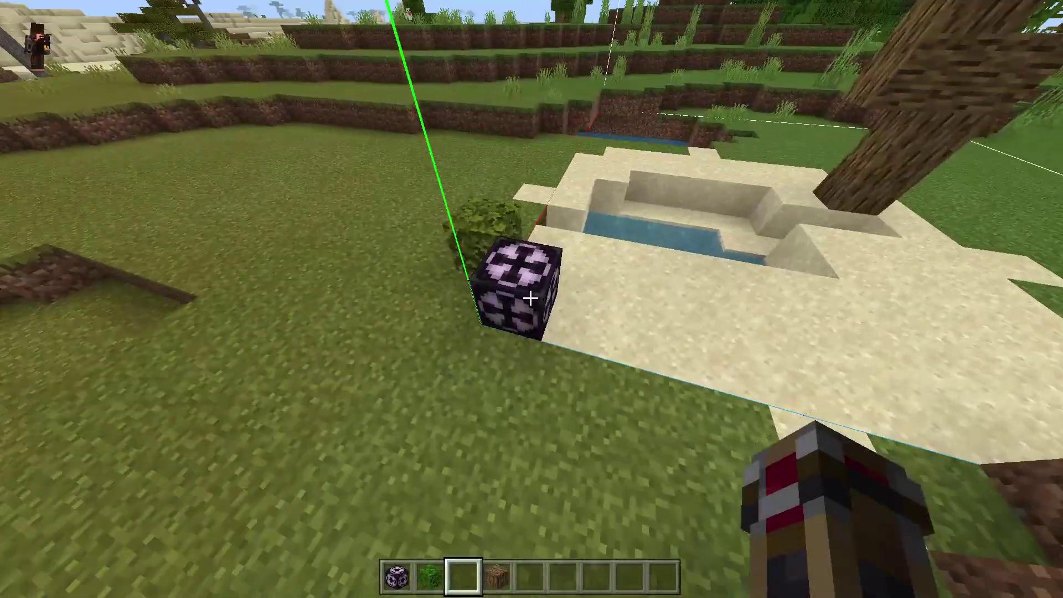
right_click(530, 298)
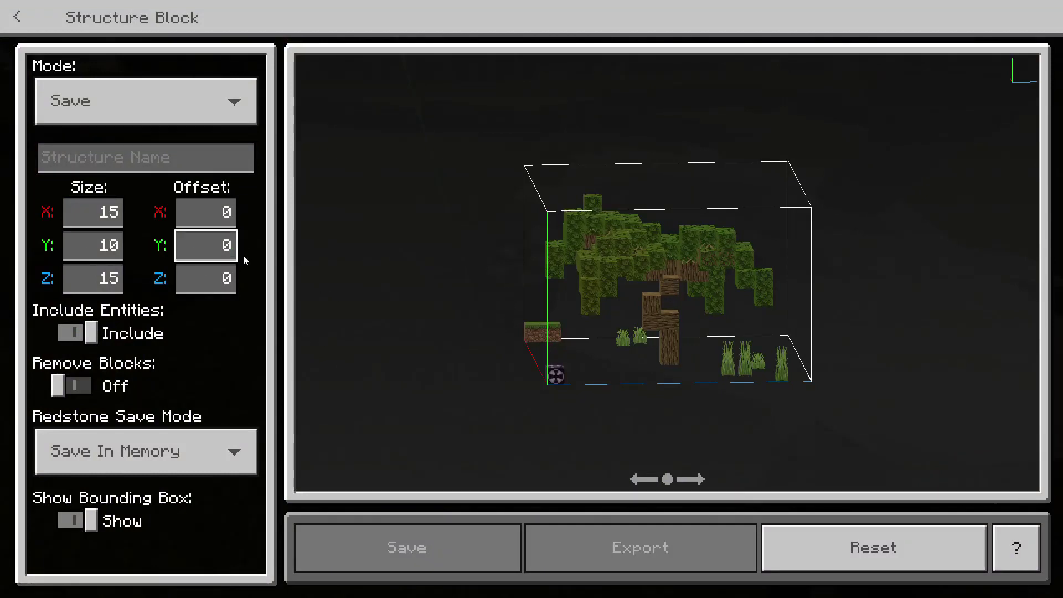
text(-2)
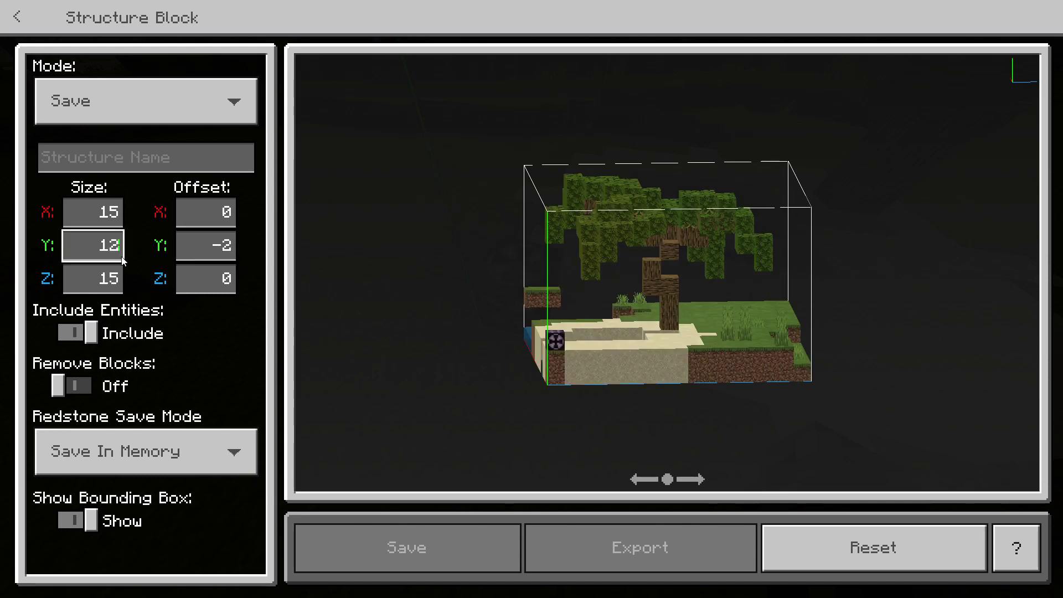
mouse_move(587, 254)
mouse_down()
mouse_move(583, 237)
mouse_move(579, 245)
mouse_up()
drag(595, 337, 766, 357)
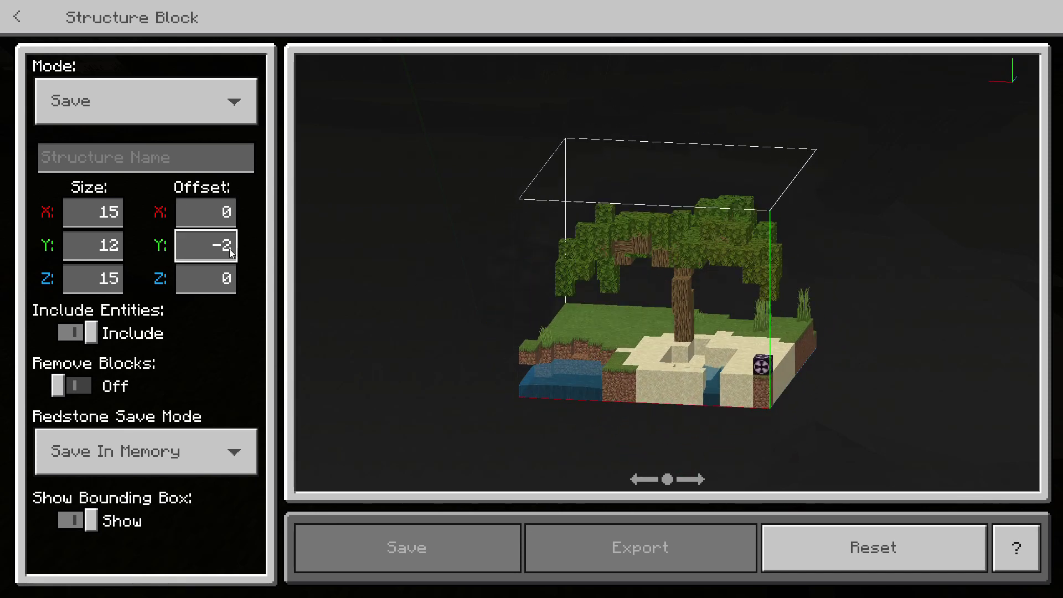
key(BackSpace)
text(3)
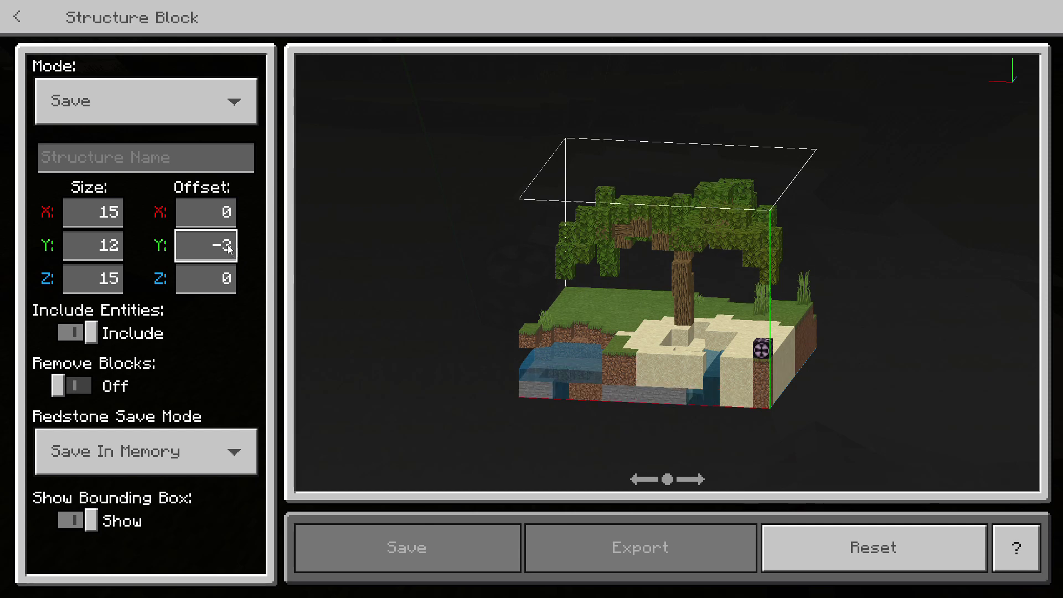
- Name the structure WB_PT1 and save it
click(137, 163)
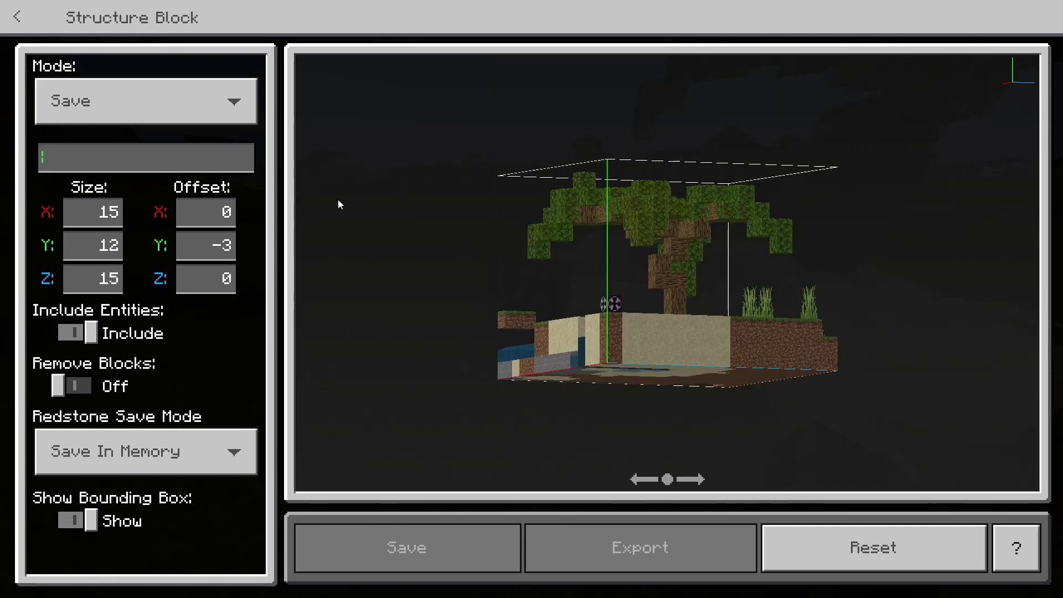
drag(708, 221, 663, 264)
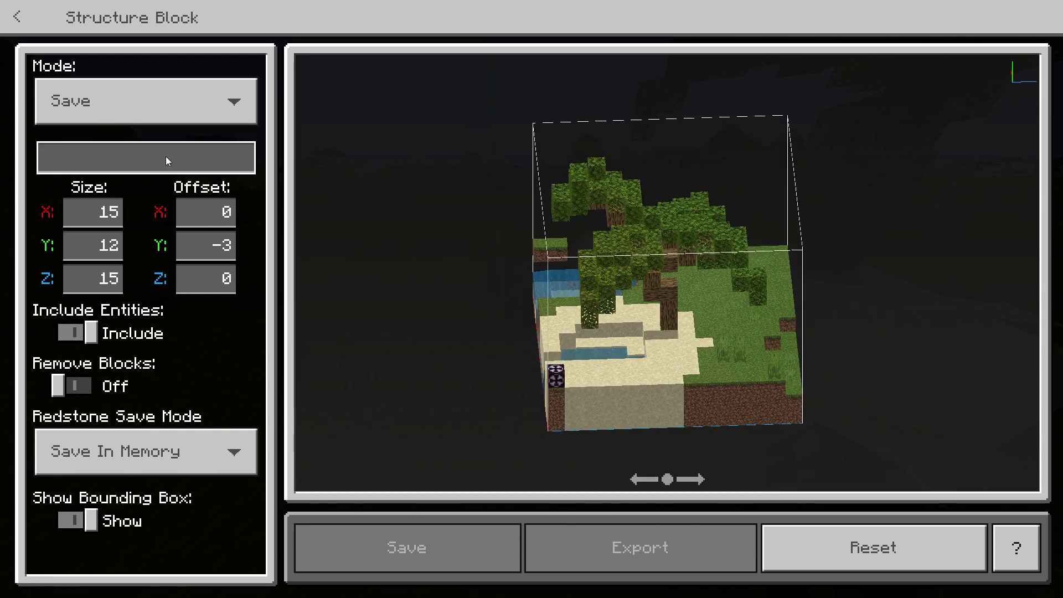
text(WB)
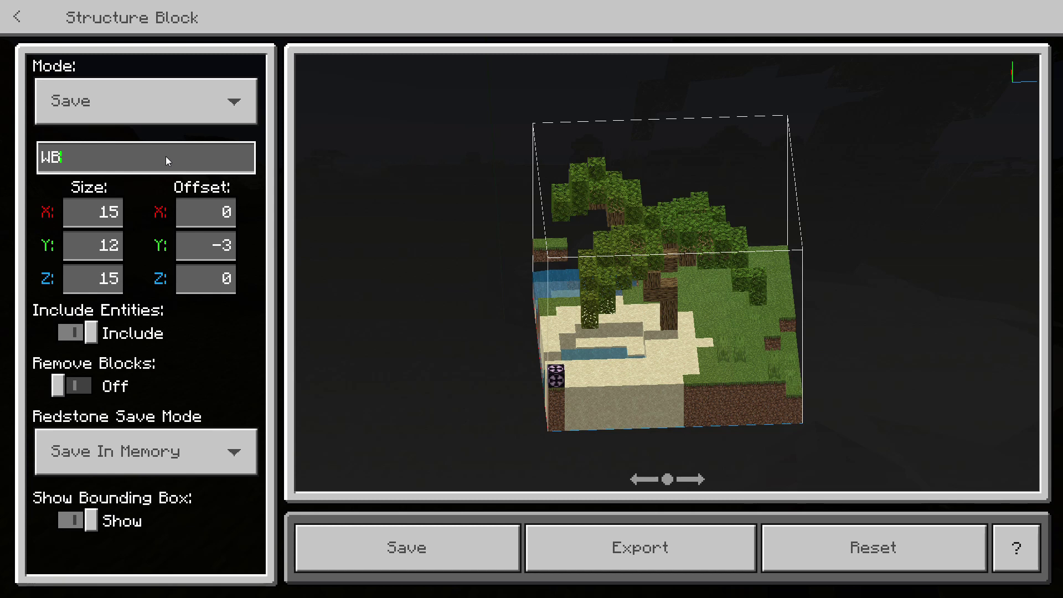
text(_PT1)
click(226, 226)
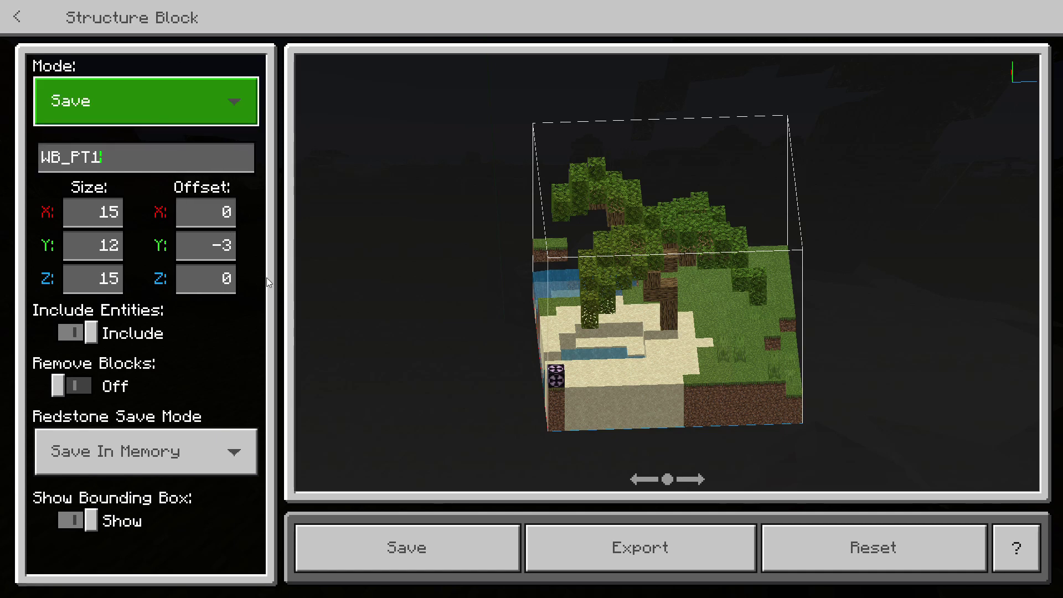
click(406, 548)
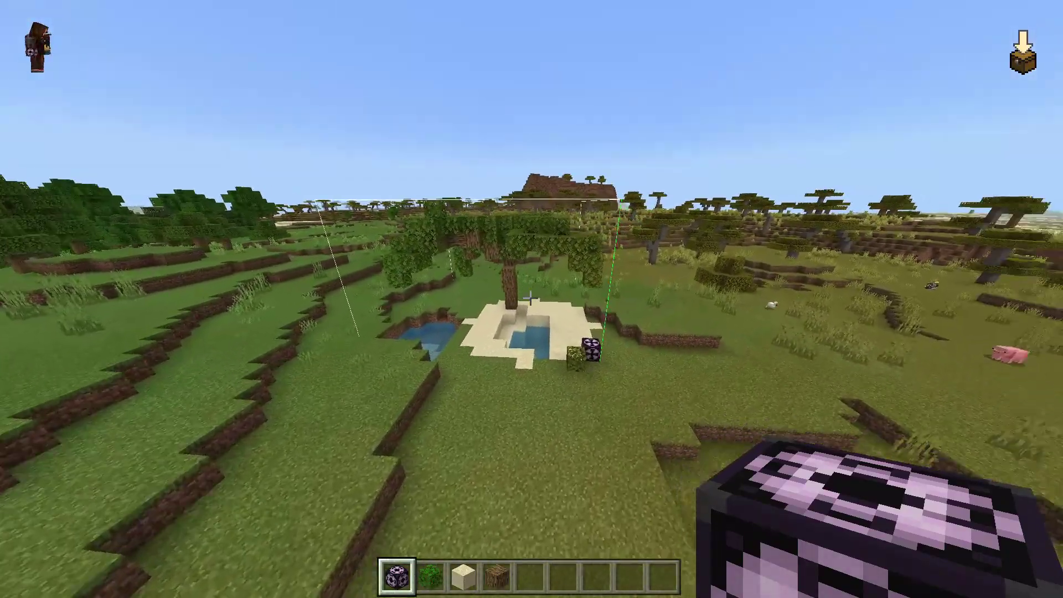
- Fly to the flat desert sand beside the river below the cliff
key(w)
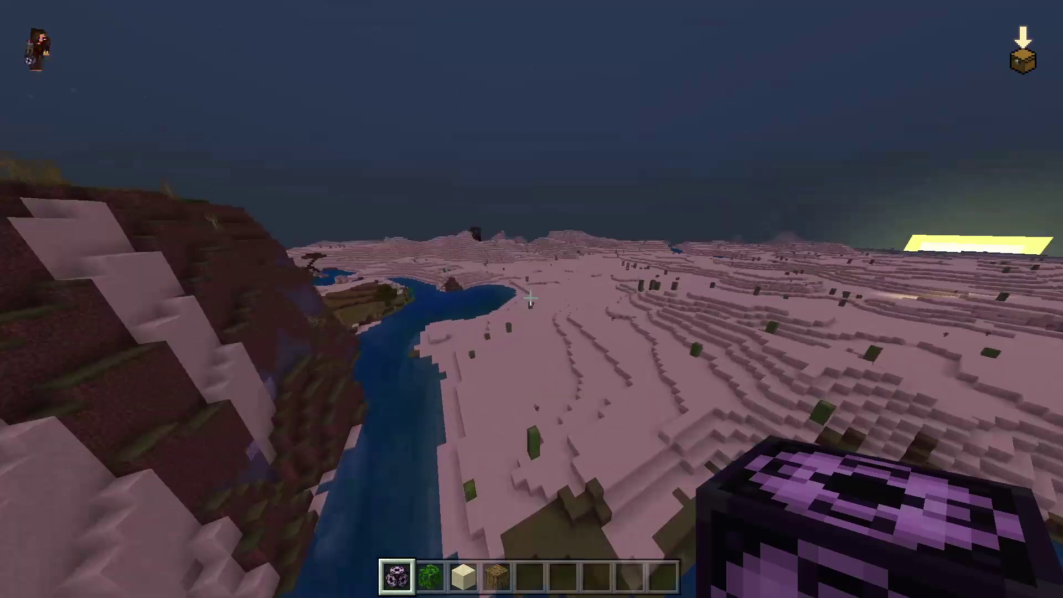
key(w)
key(w)
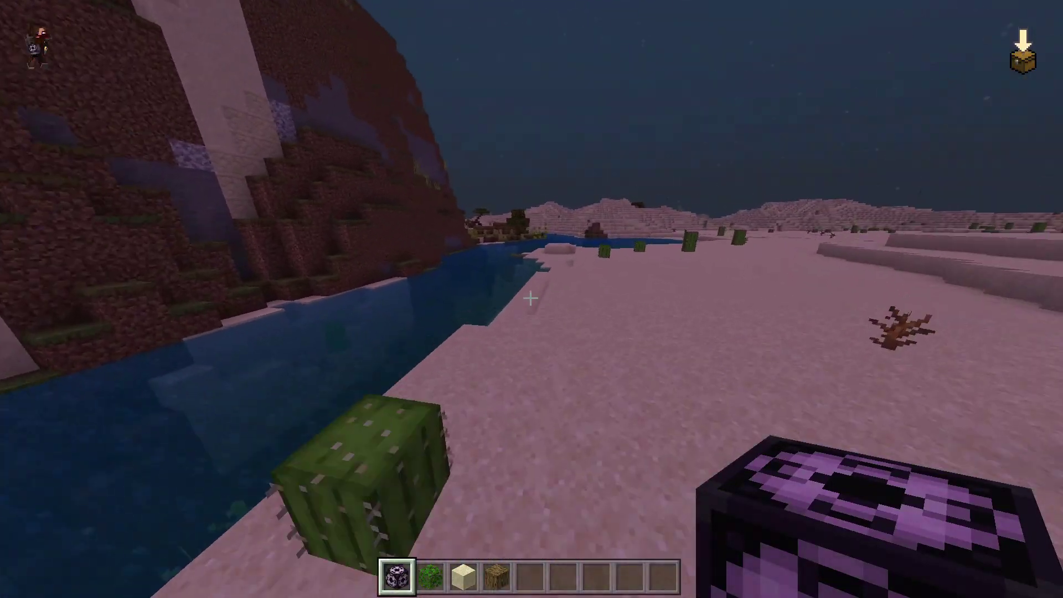
key(space)
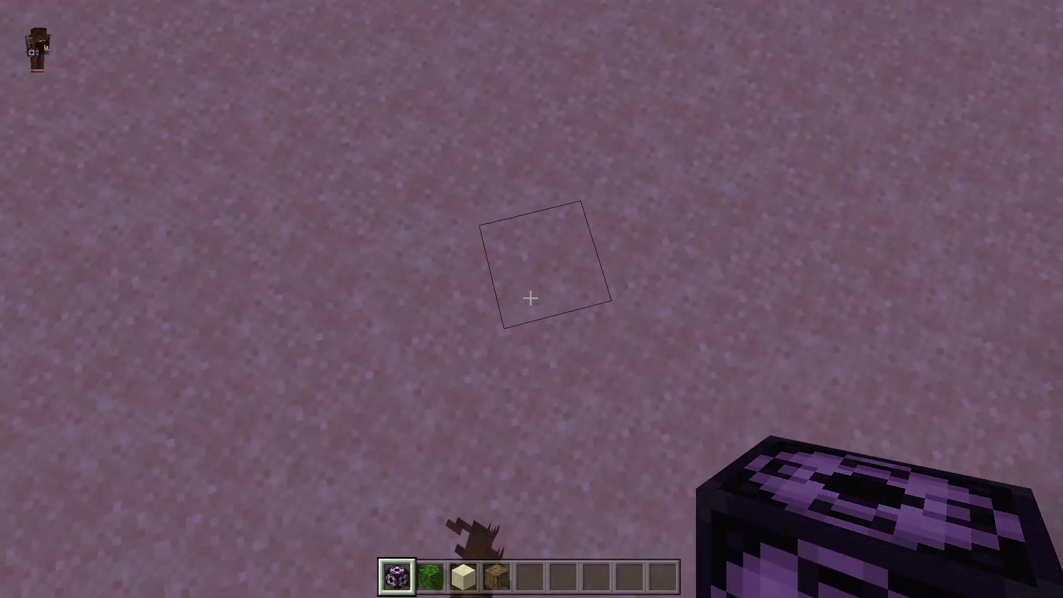
- Dig a one-block-wide hole into the desert sand and place a structure block at its bottom
click(531, 299)
click(530, 298)
right_click(531, 298)
right_click(531, 298)
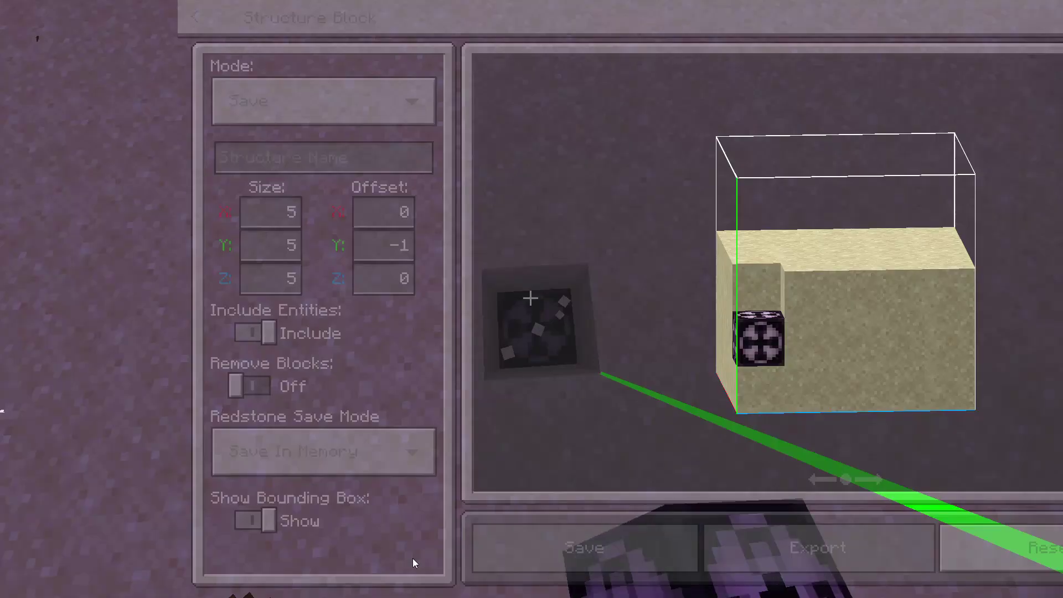
key(Escape)
click(530, 298)
right_click(530, 298)
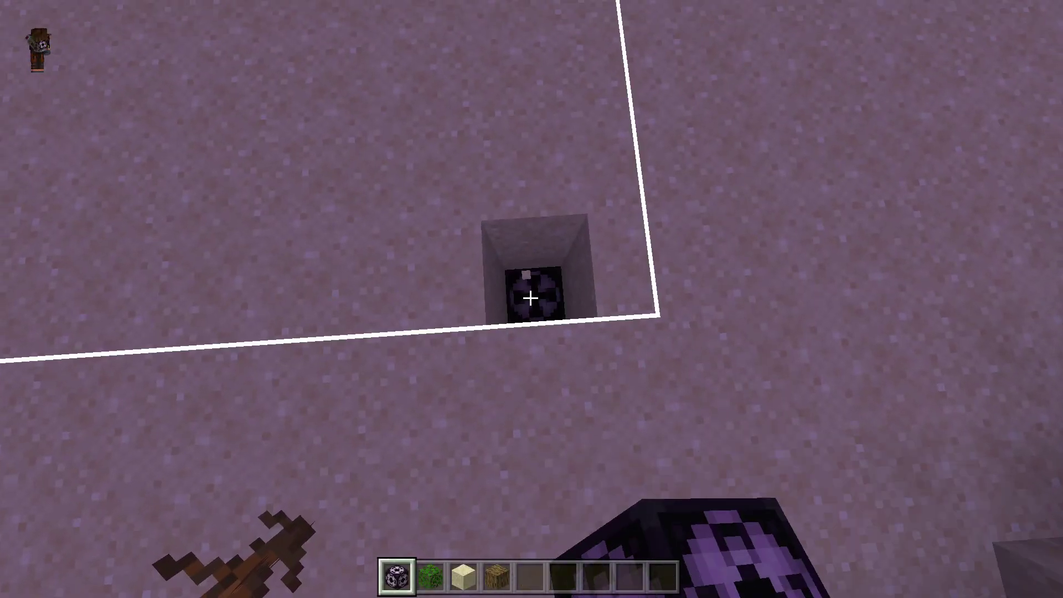
- Switch the buried structure block to Load mode and enter WB_PT1 as the structure name
right_click(530, 298)
click(131, 116)
click(131, 123)
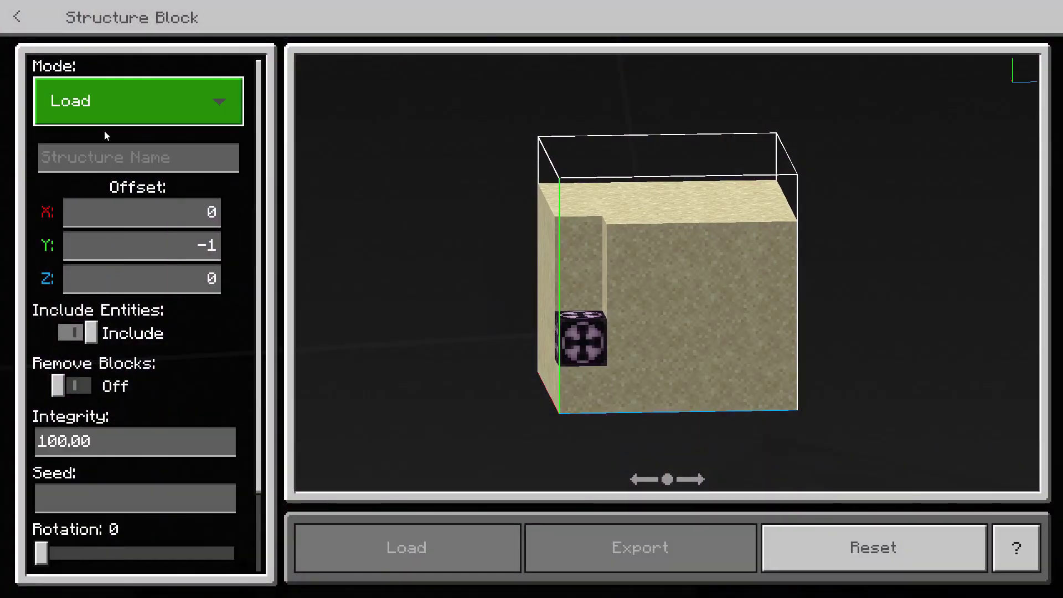
click(114, 155)
text(WB_PT1)
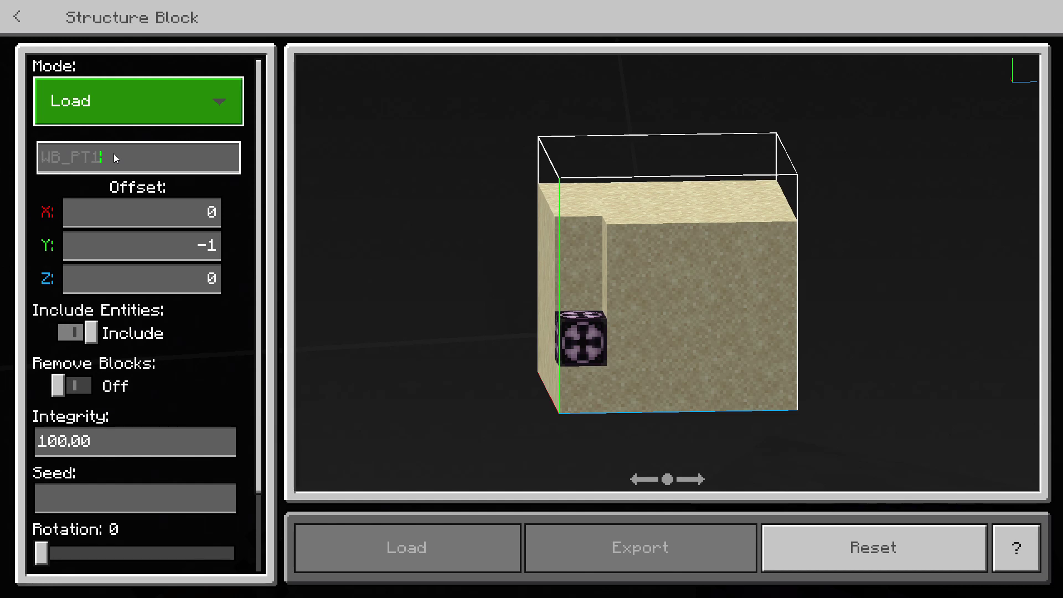
key(Return)
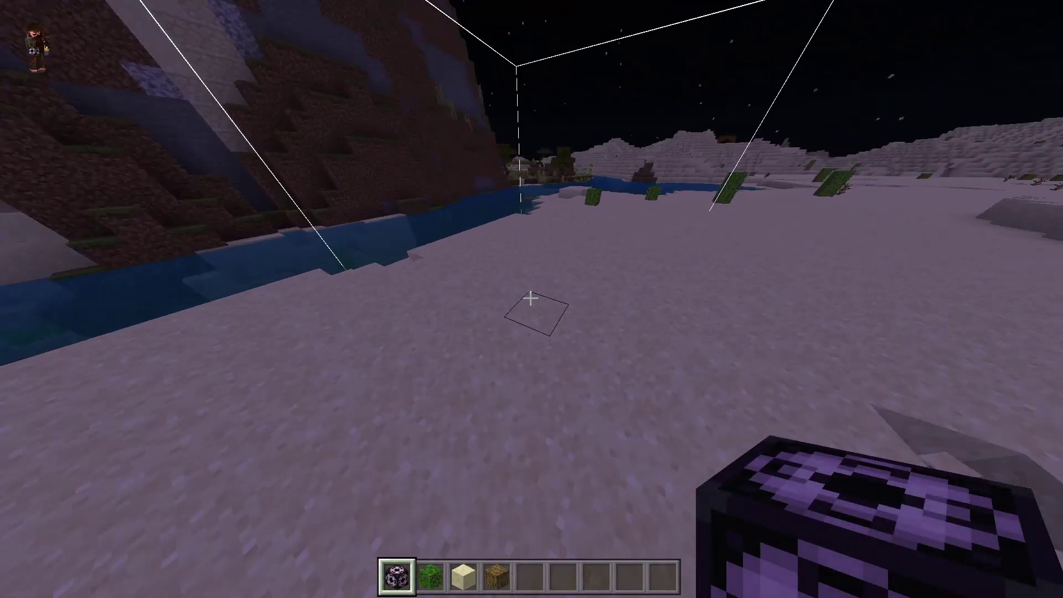
- Load the WB_PT1 structure into the desert from the buried structure block
key(w)
key(d)
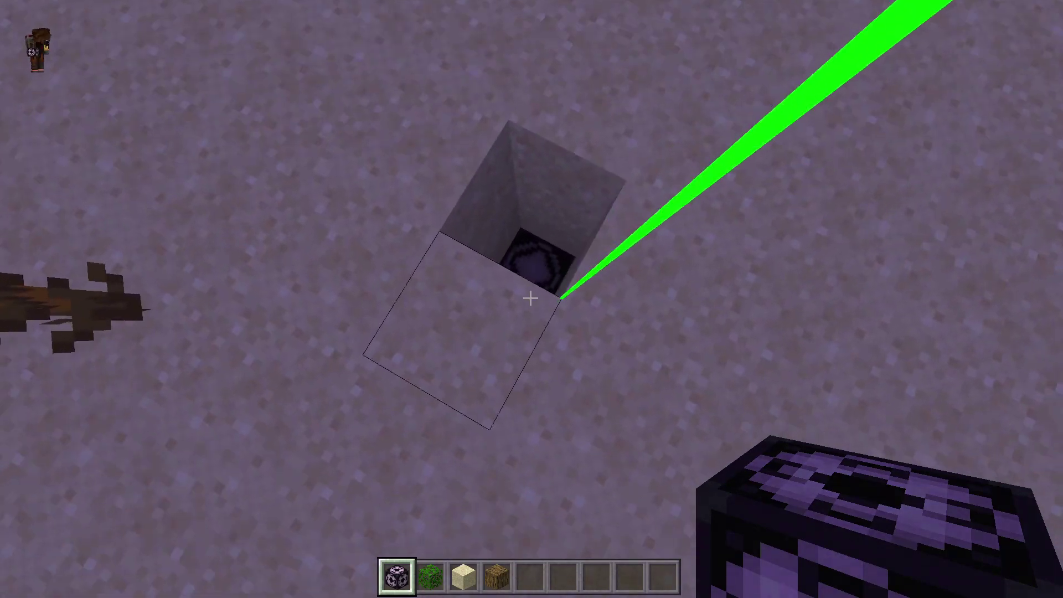
click(410, 555)
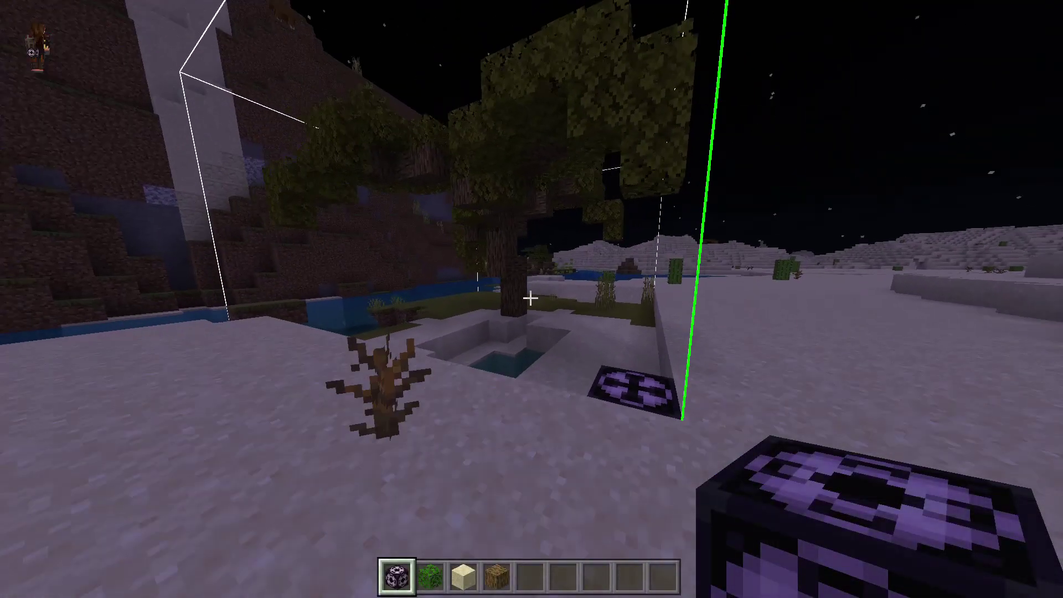
- Inspect how the loaded tree and pond meet the desert, and break the structure block at their corner
key(a)
key(space)
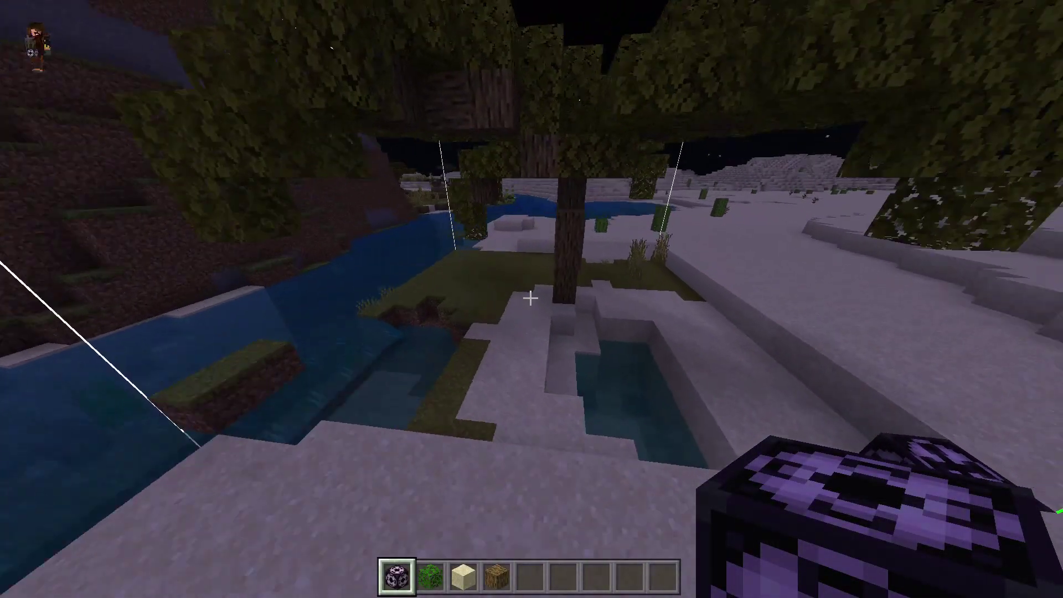
key(shift)
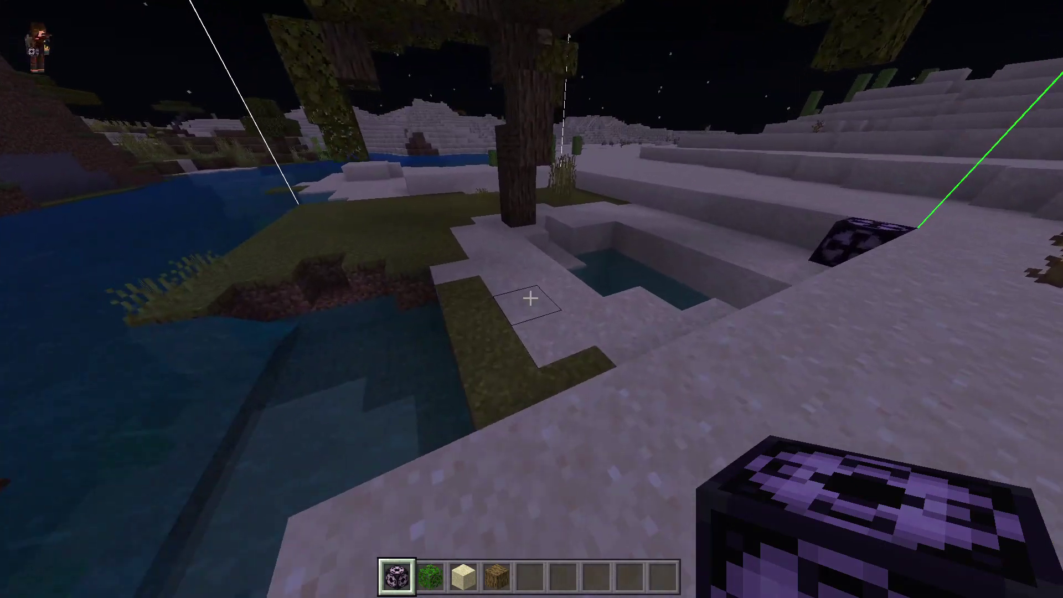
key(w)
key(space)
key(s)
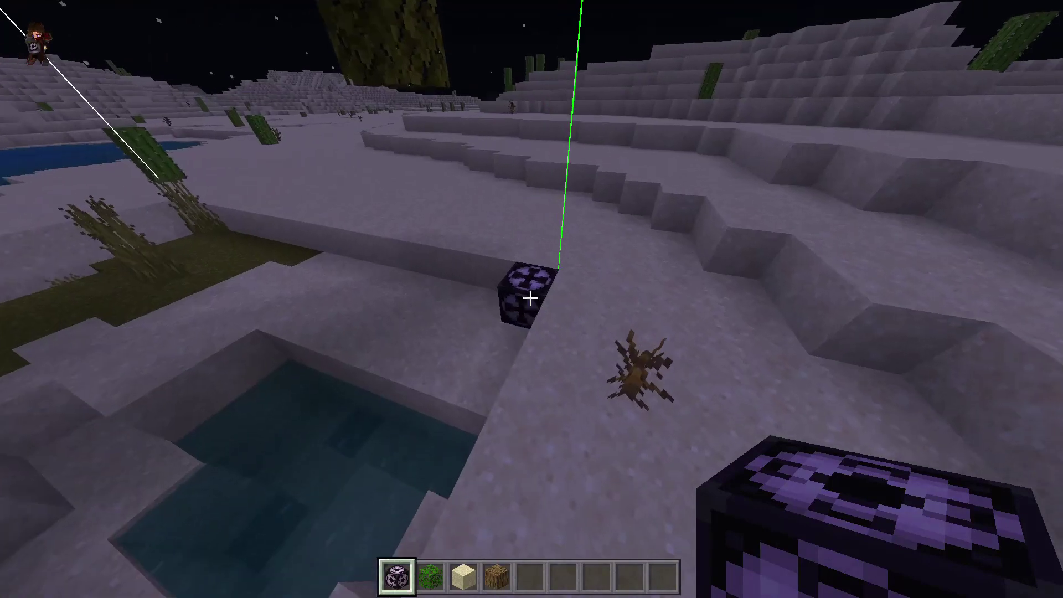
click(530, 299)
- Place sand blocks along the grassy edge of the loaded structure to blend it into the surrounding desert
key(w)
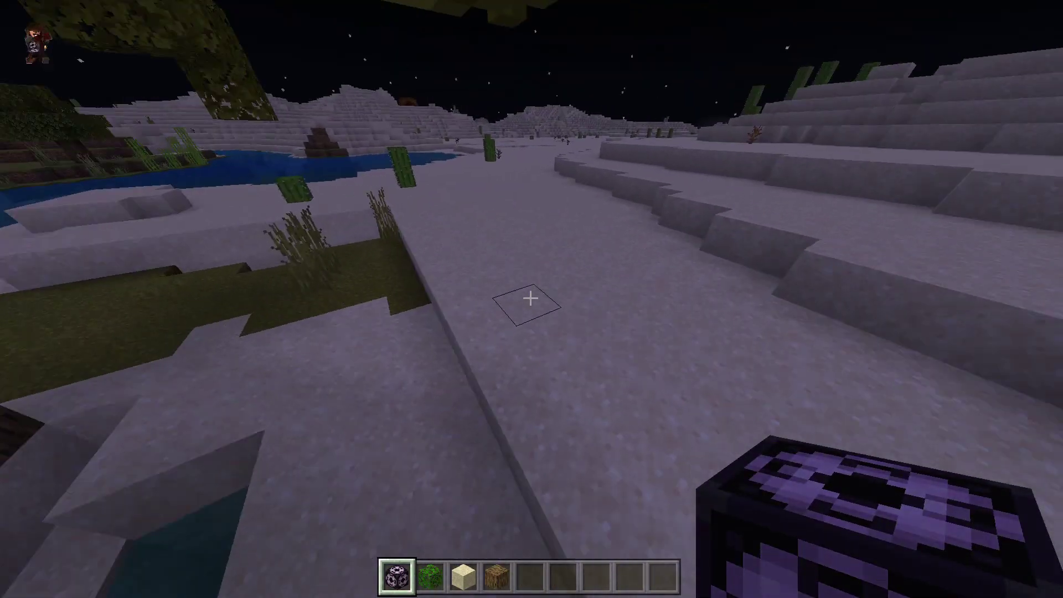
key(s)
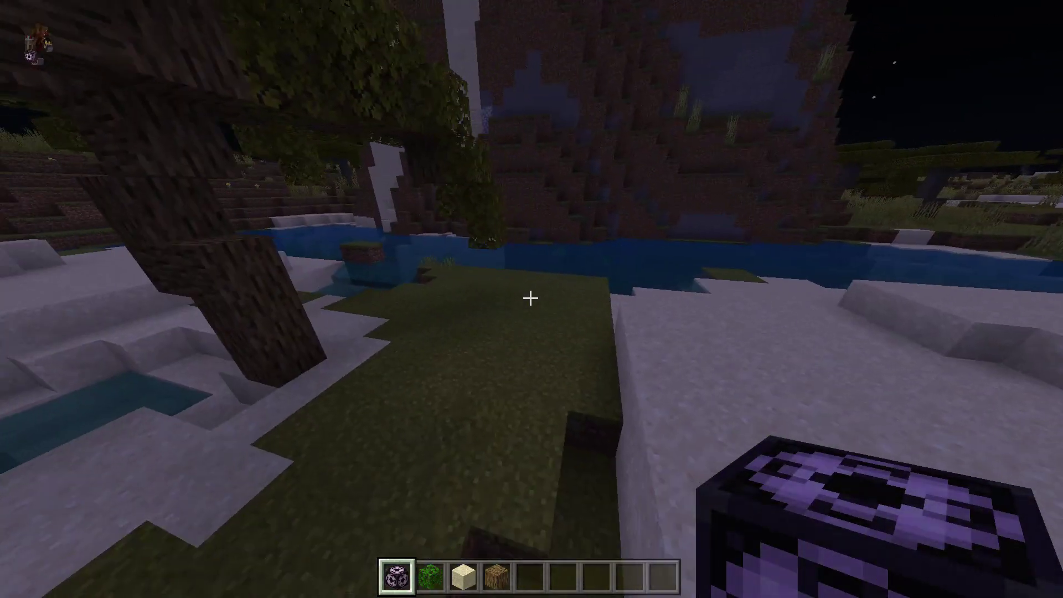
key(3)
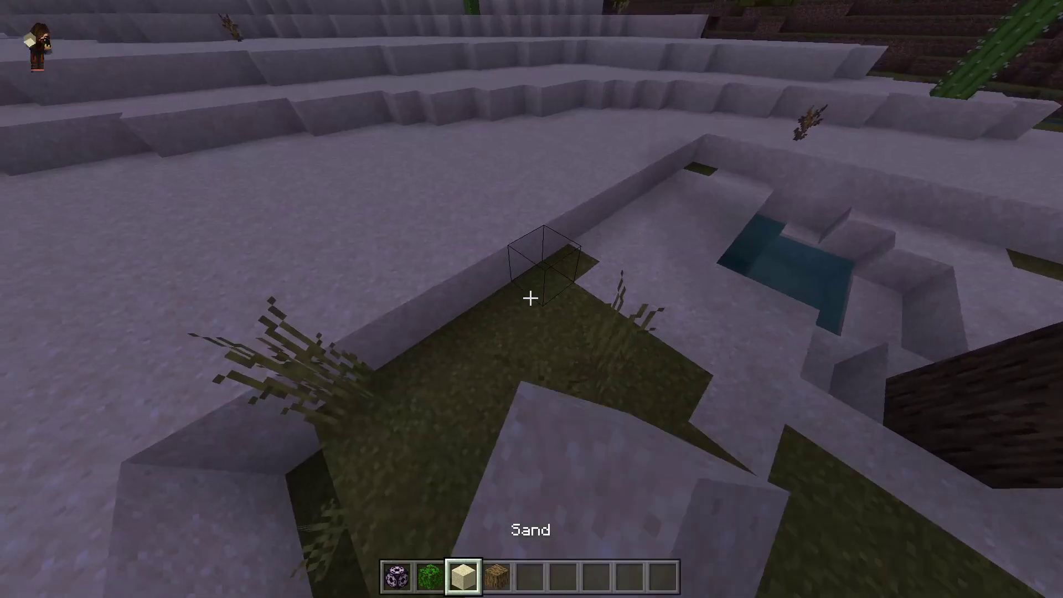
right_click(531, 299)
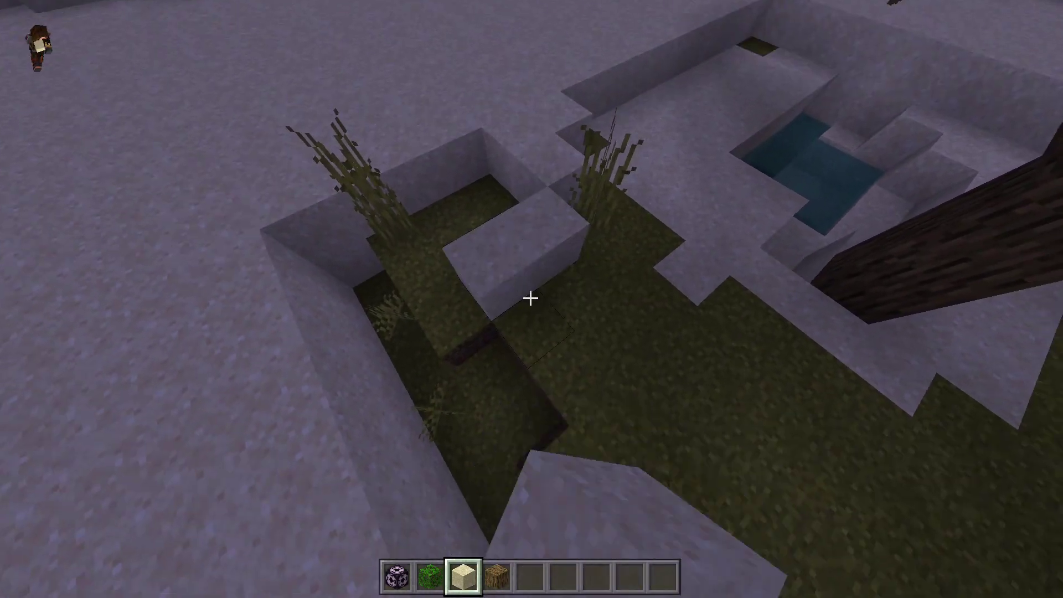
right_click(531, 299)
key(s)
right_click(531, 299)
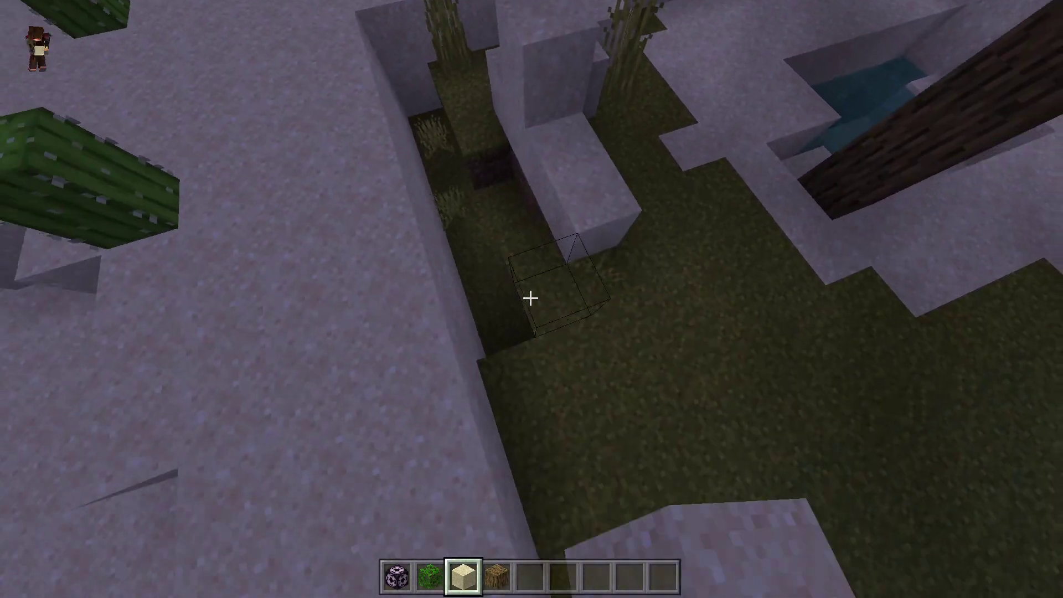
right_click(531, 299)
right_click(531, 299)
right_click(531, 299)
key(w)
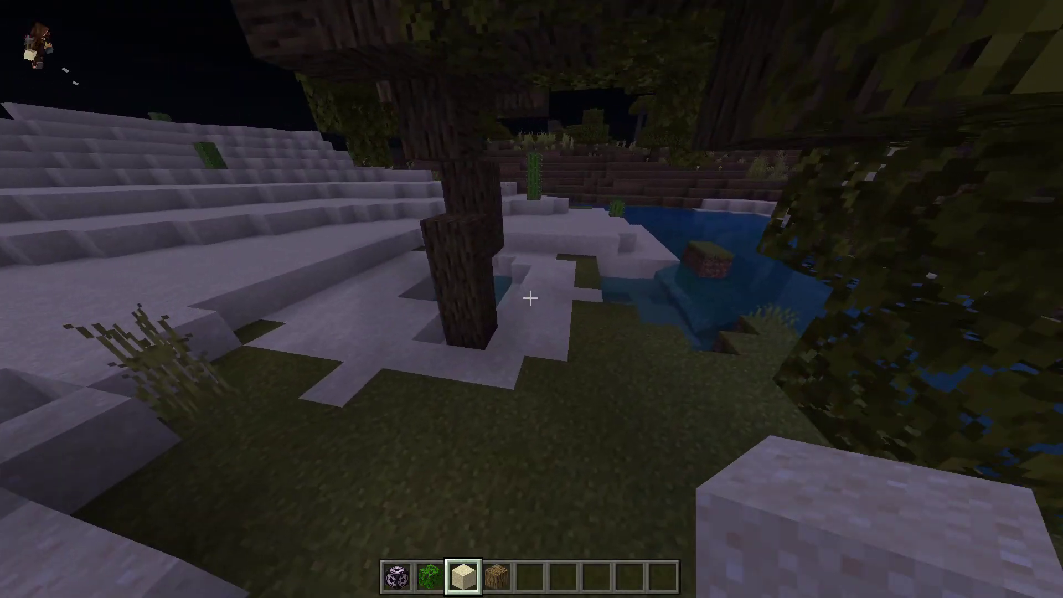
key(s)
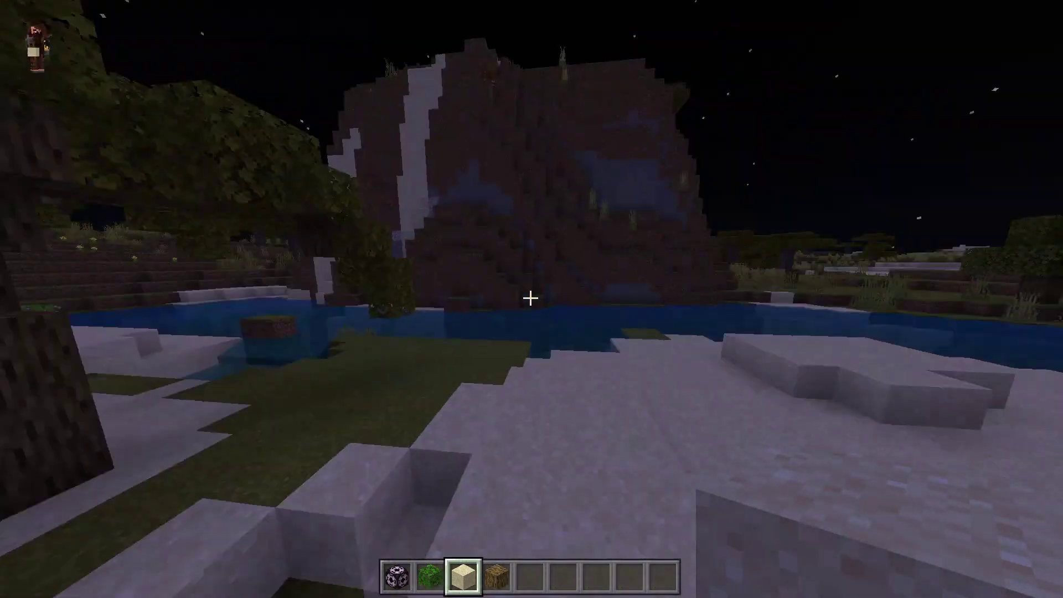
- Set the saved structure's Y offset to 0 and export WB_PT1 from the structure block to the desktop as WB_PT1.mcstructure
right_click(531, 299)
drag(784, 375, 670, 381)
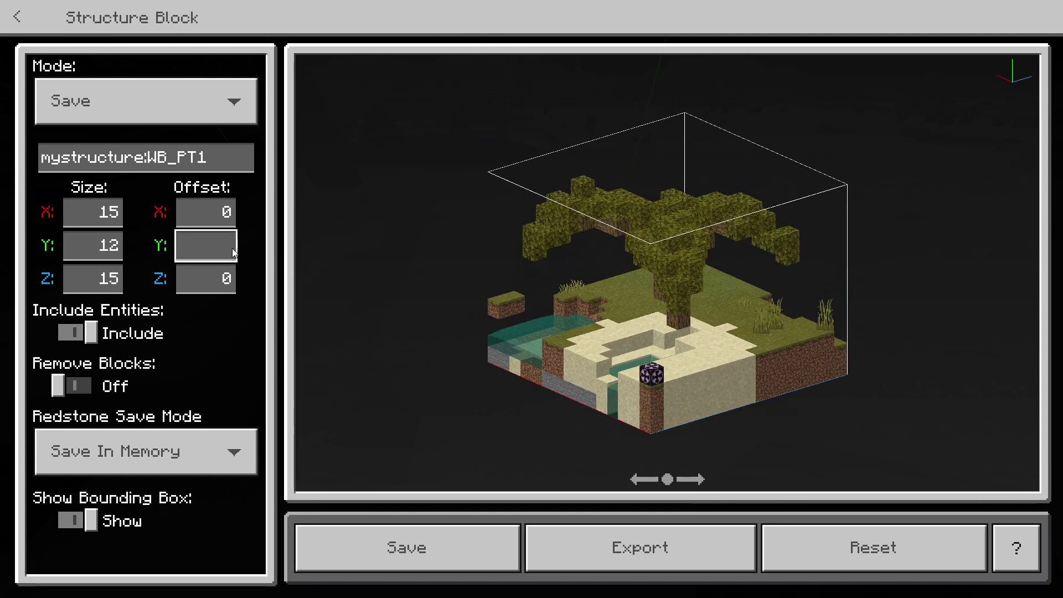
text(0)
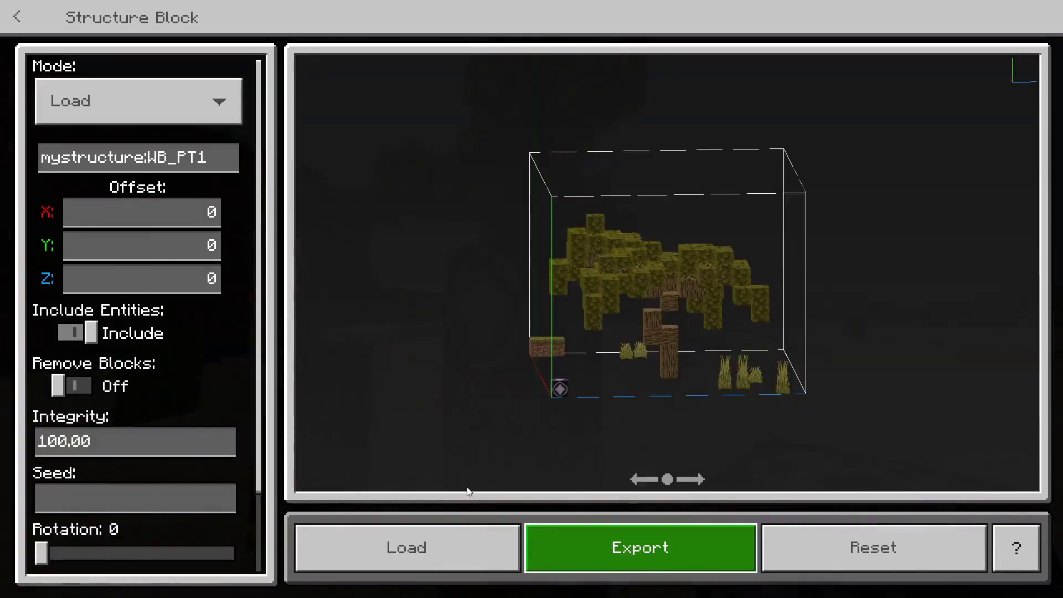
click(641, 555)
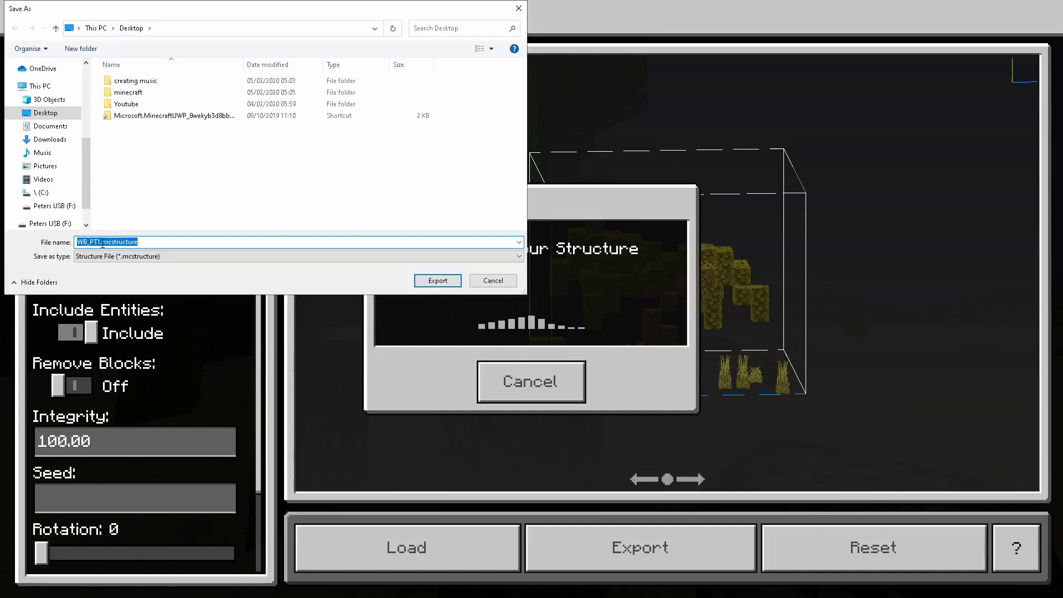
click(438, 280)
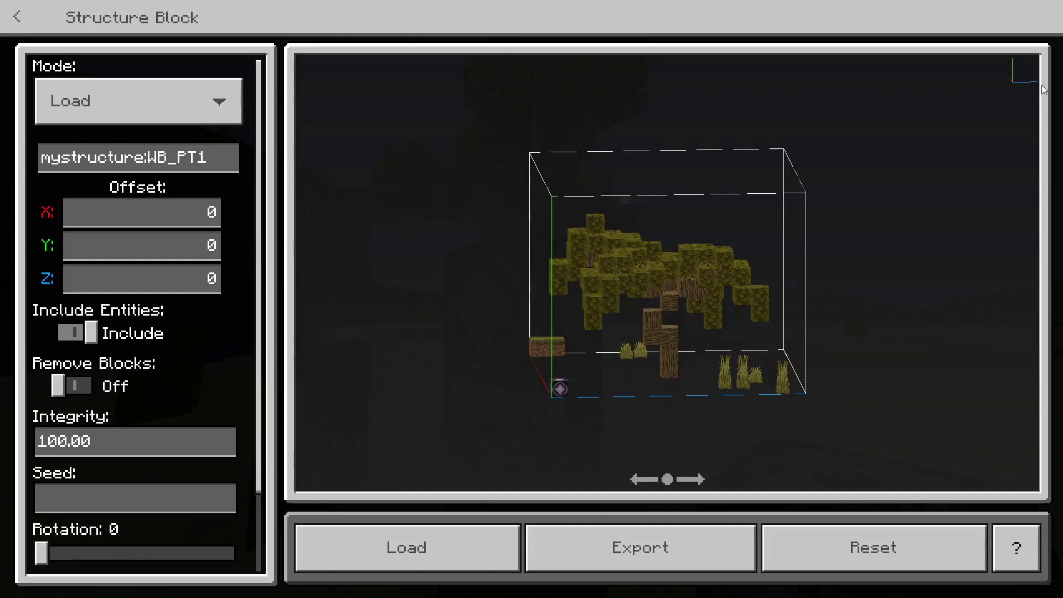
- Minimise the game window and move the exported WB_PT1.mcstructure file to a clear area in the middle of the desktop
mouse_move(1038, 4)
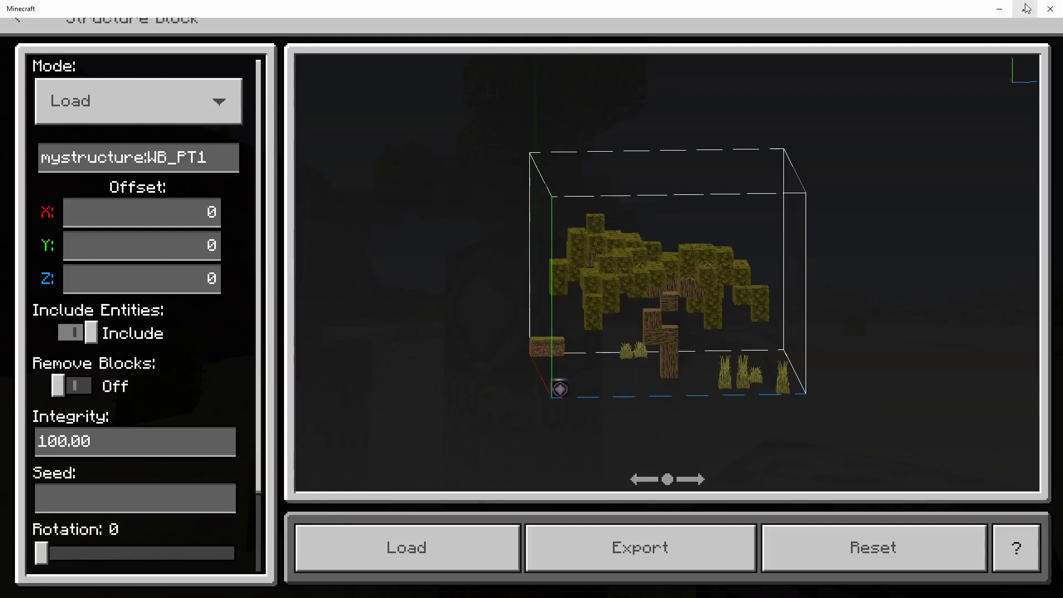
click(1019, 11)
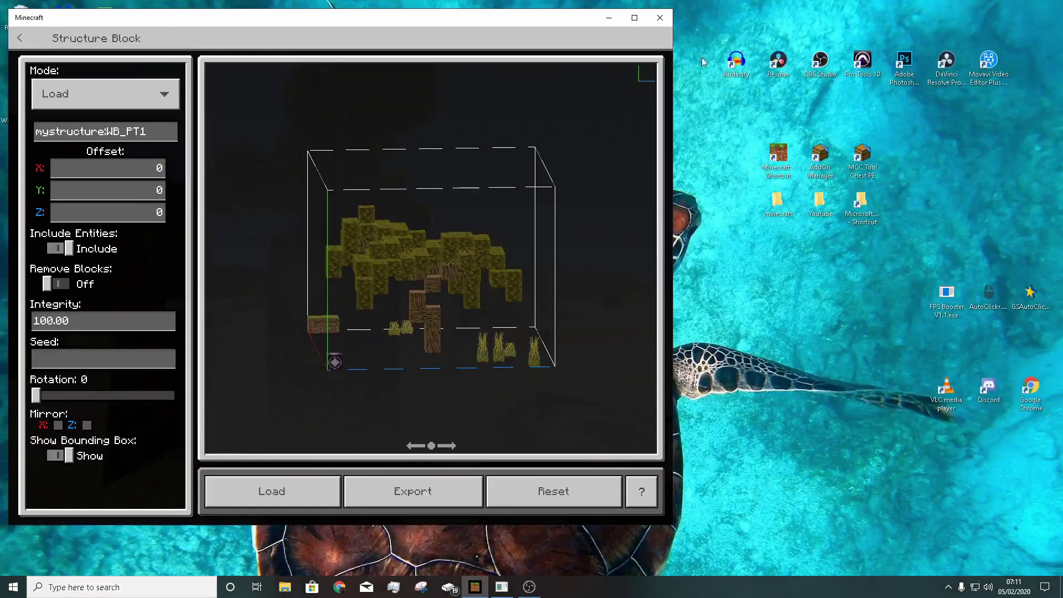
click(606, 10)
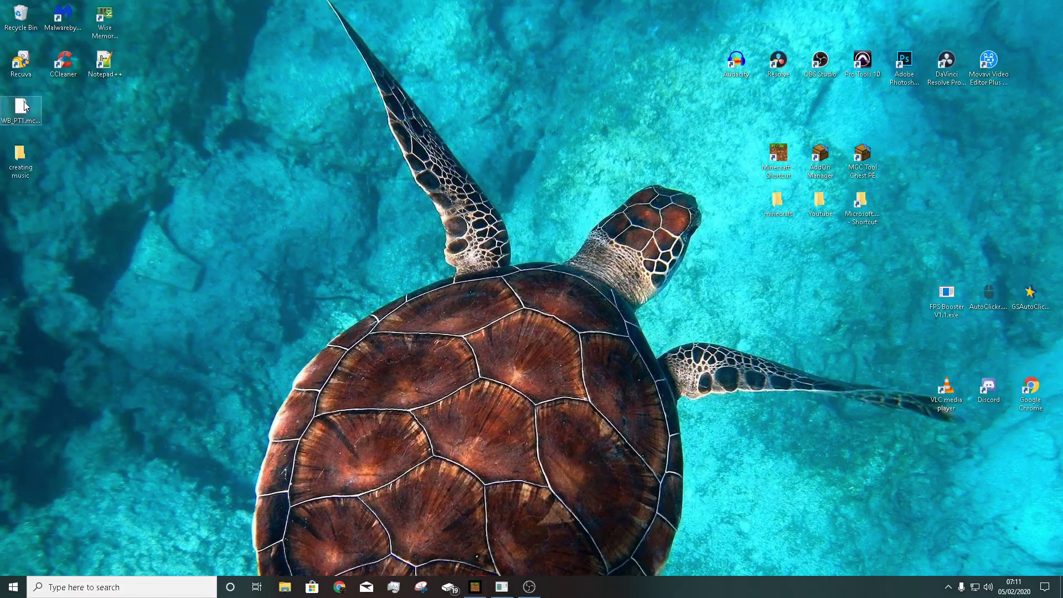
drag(25, 106, 371, 119)
drag(468, 155, 487, 150)
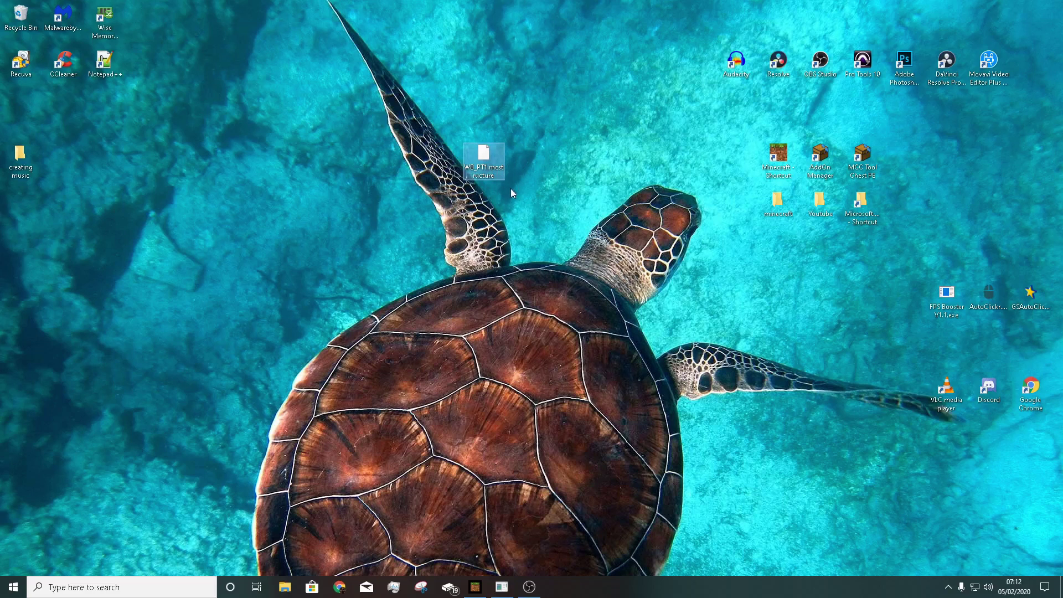
- Switch to Chrome, download the vanilla behavior pack from the Minecraft Add-Ons page, place its zip beside WB_PT1.mcstructure and close the browser
click(338, 590)
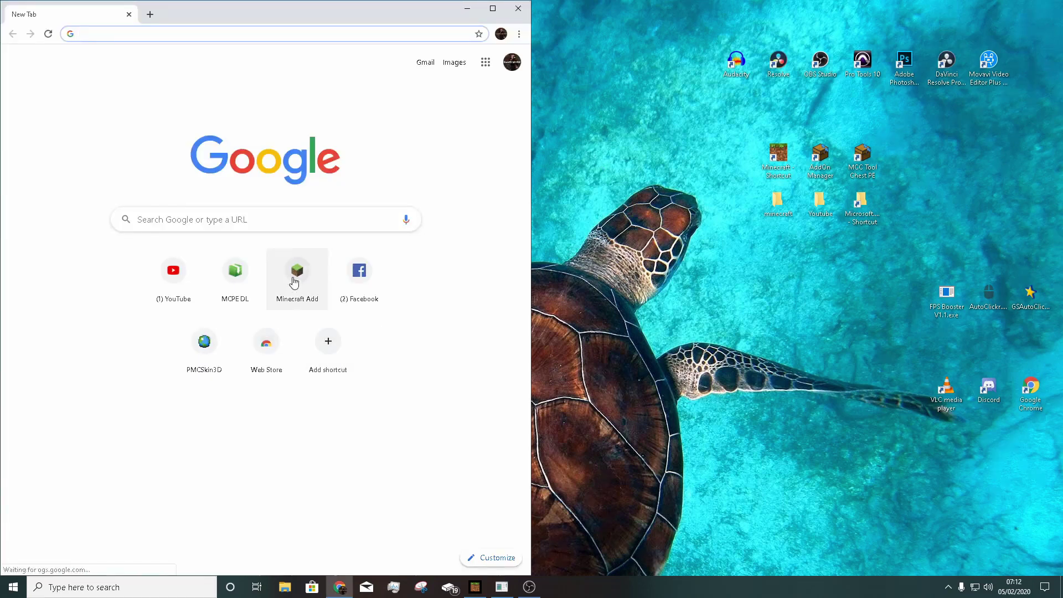
click(295, 277)
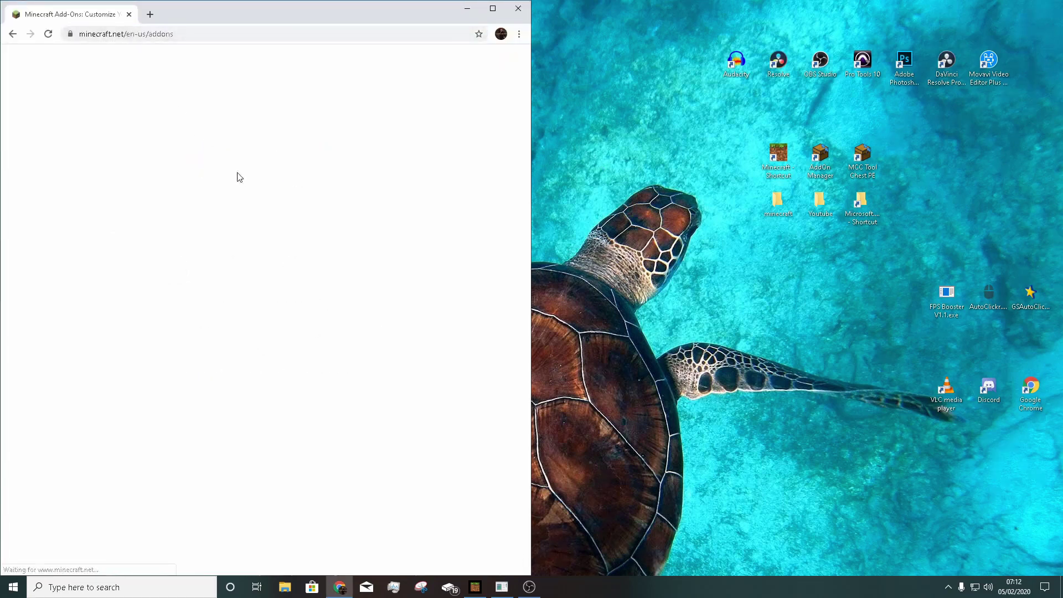
scroll(526, 194, down, 15)
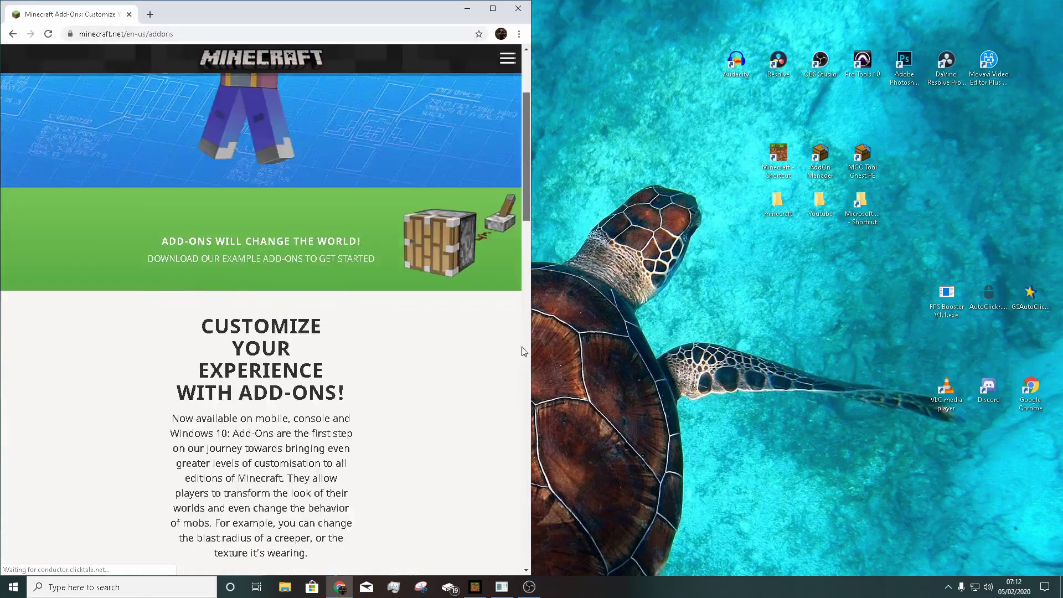
click(296, 381)
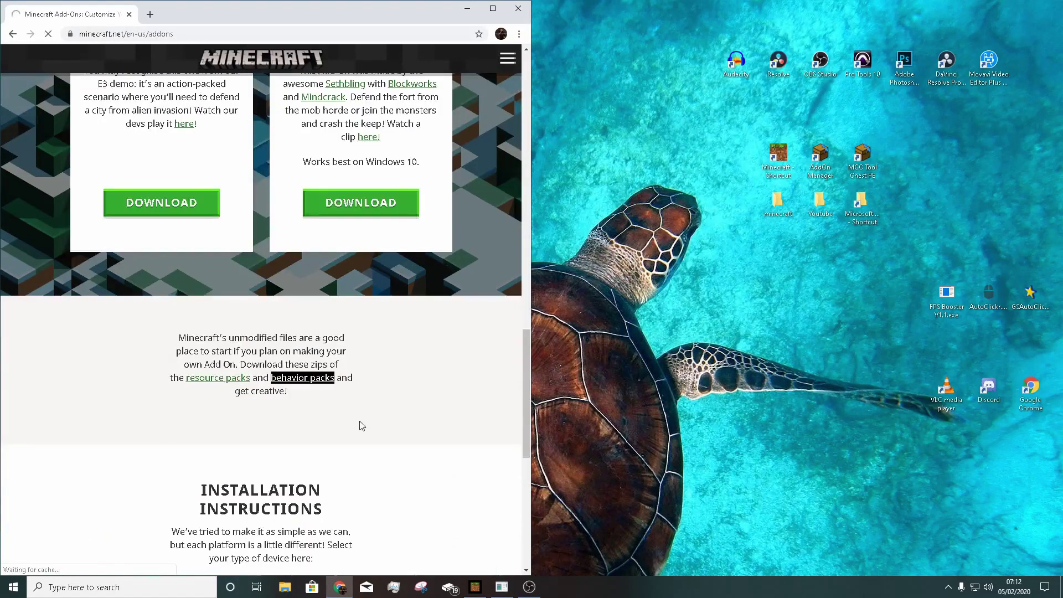
drag(650, 217, 527, 163)
click(520, 8)
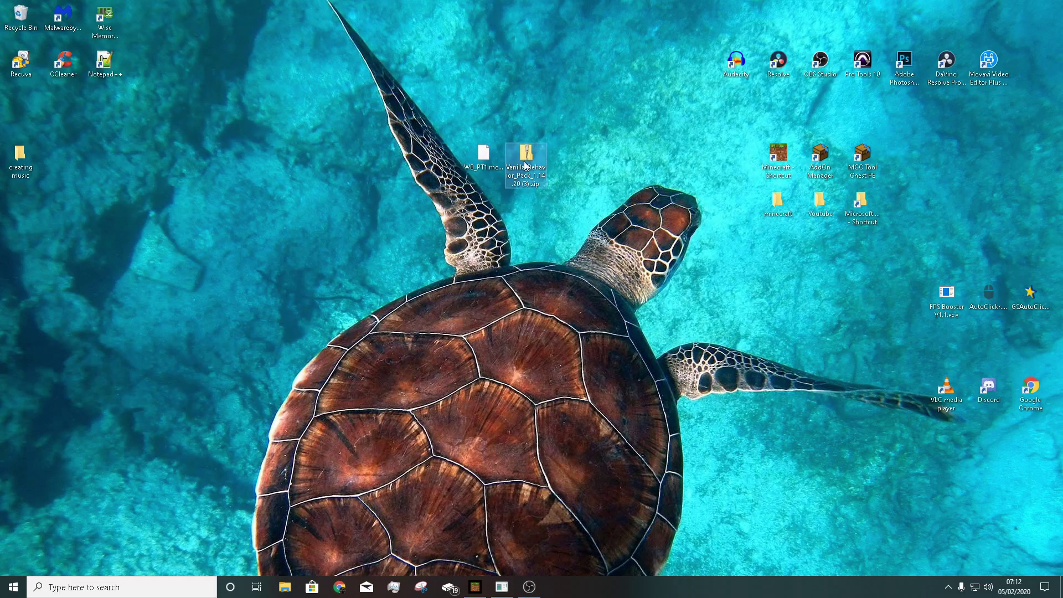
- Delete all folders from documentation to trading inside the Vanilla_Behavior_Pack_1.14.20 zip, keeping manifest.json and pack_icon.png
double_click(527, 164)
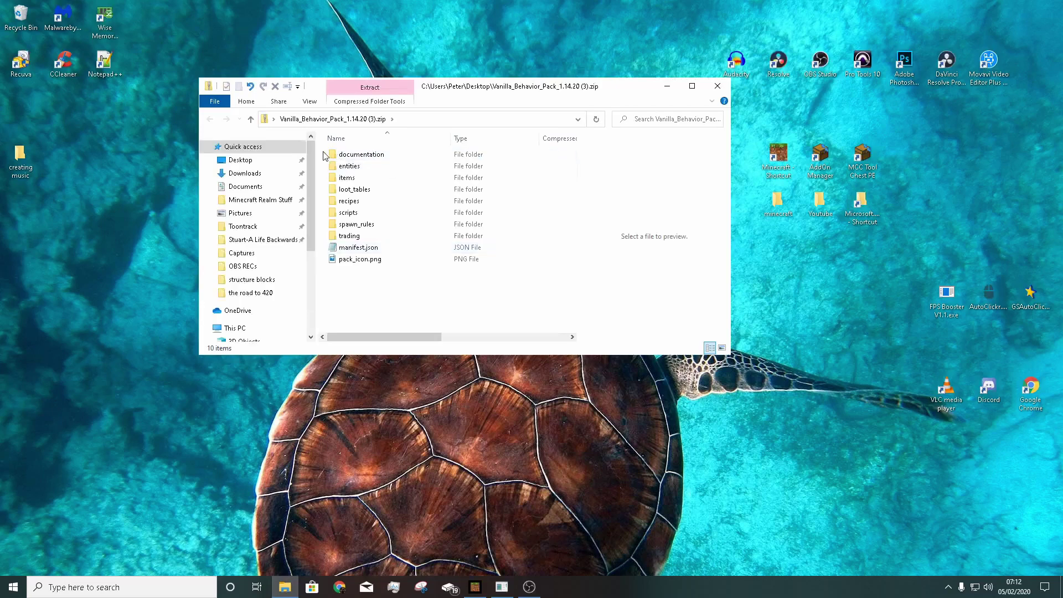
drag(323, 155, 389, 238)
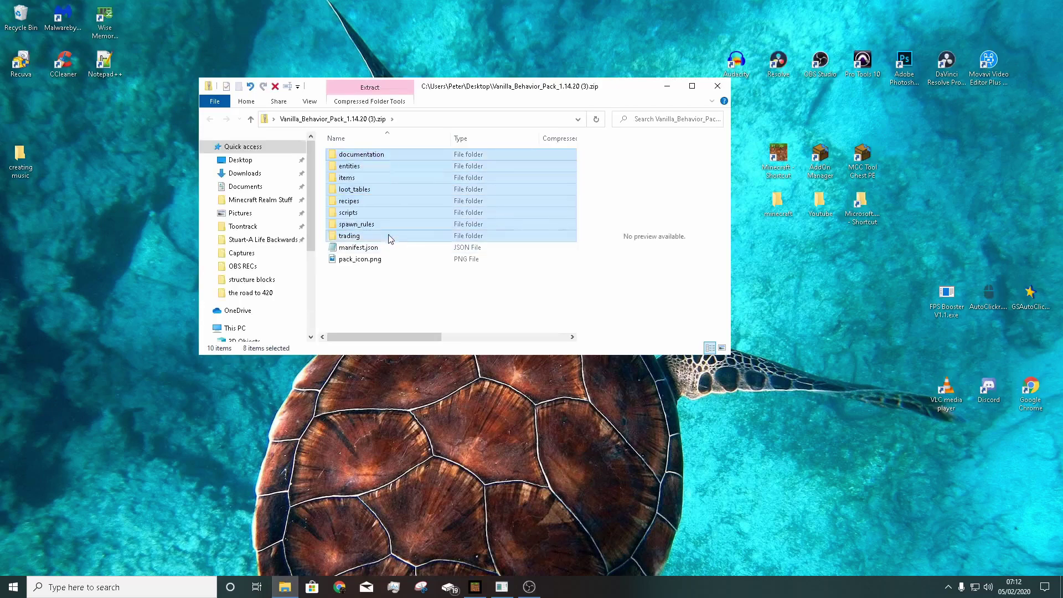
key(Delete)
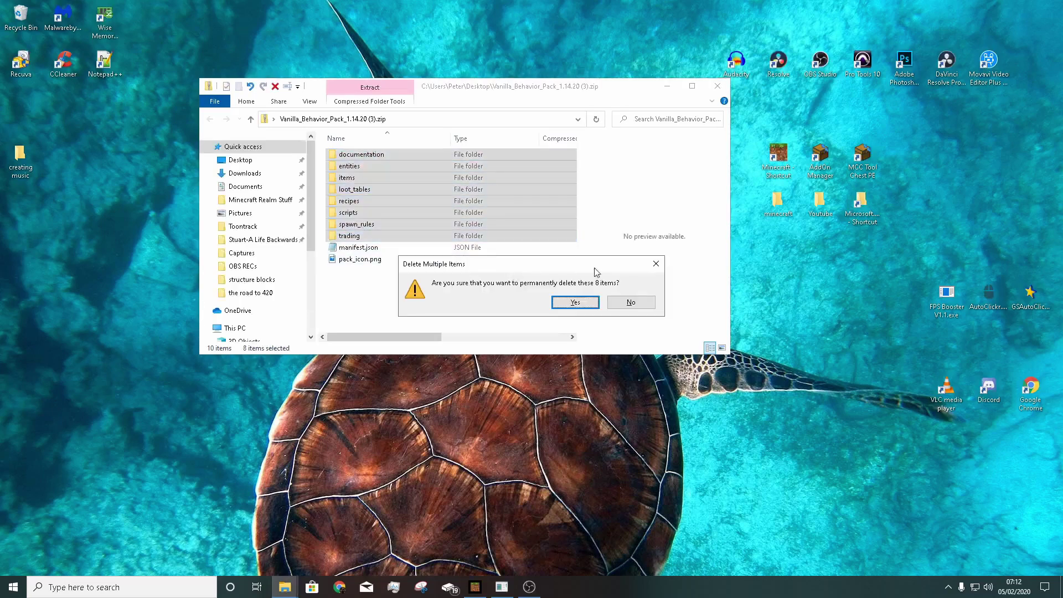
click(564, 305)
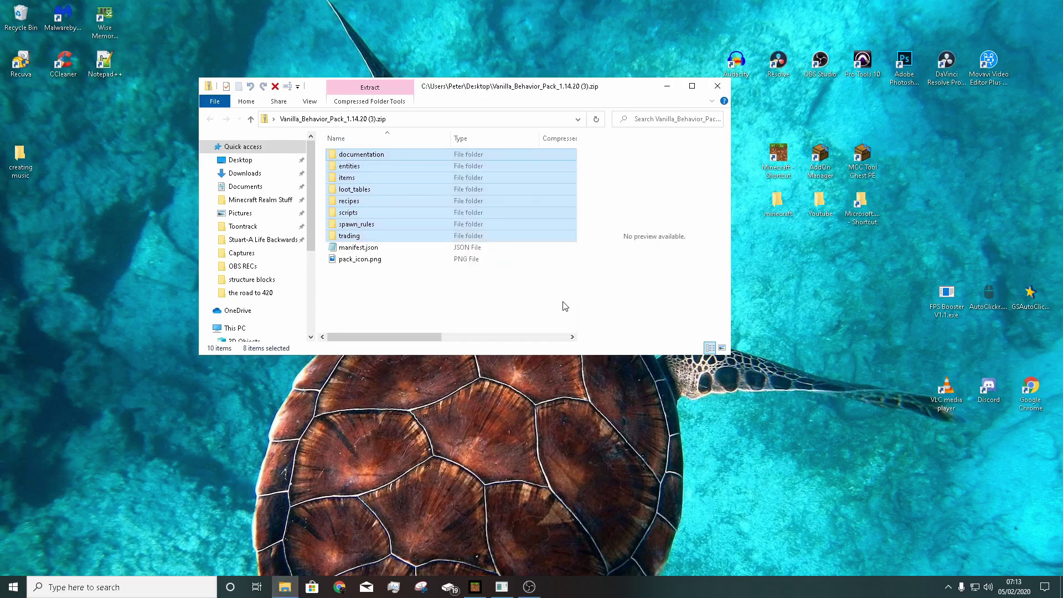
click(480, 298)
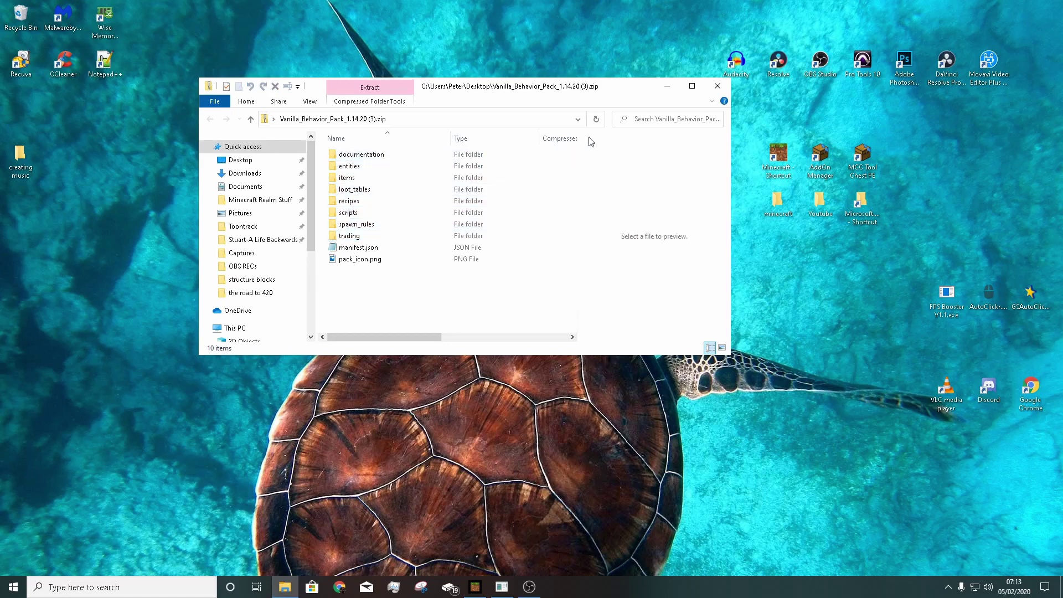
click(596, 119)
drag(589, 90, 377, 75)
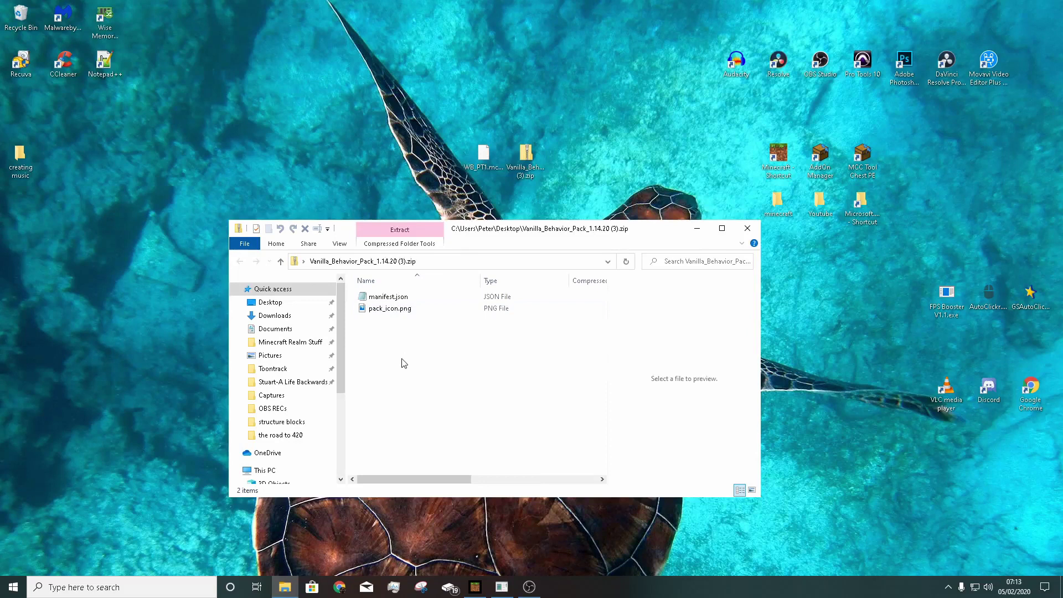
- Extract the trimmed behavior pack into its own folder on the desktop and arrange the zip and extracted folder windows side by side
right_click(404, 361)
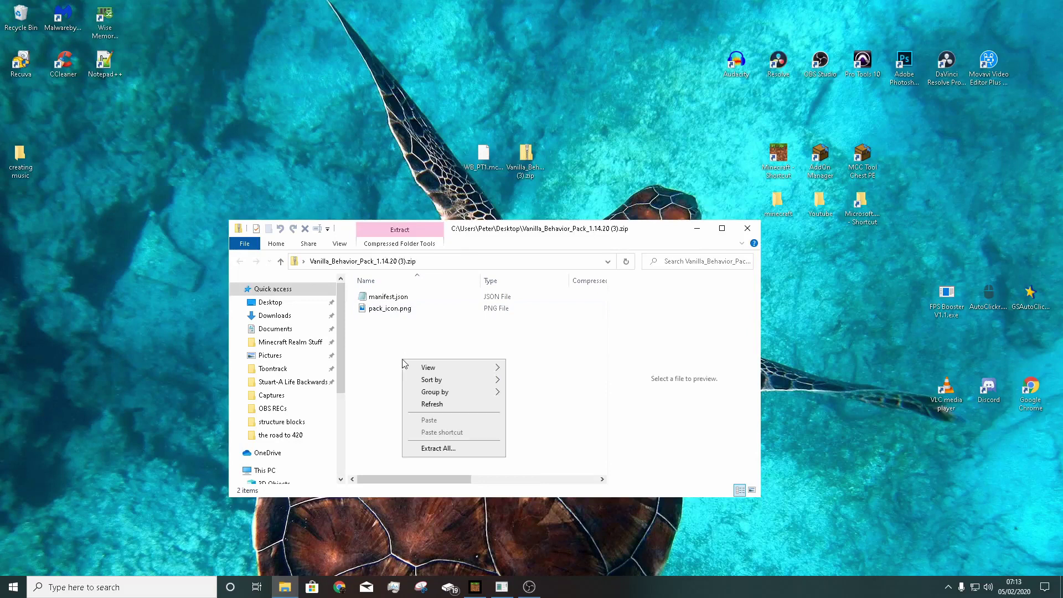
click(441, 339)
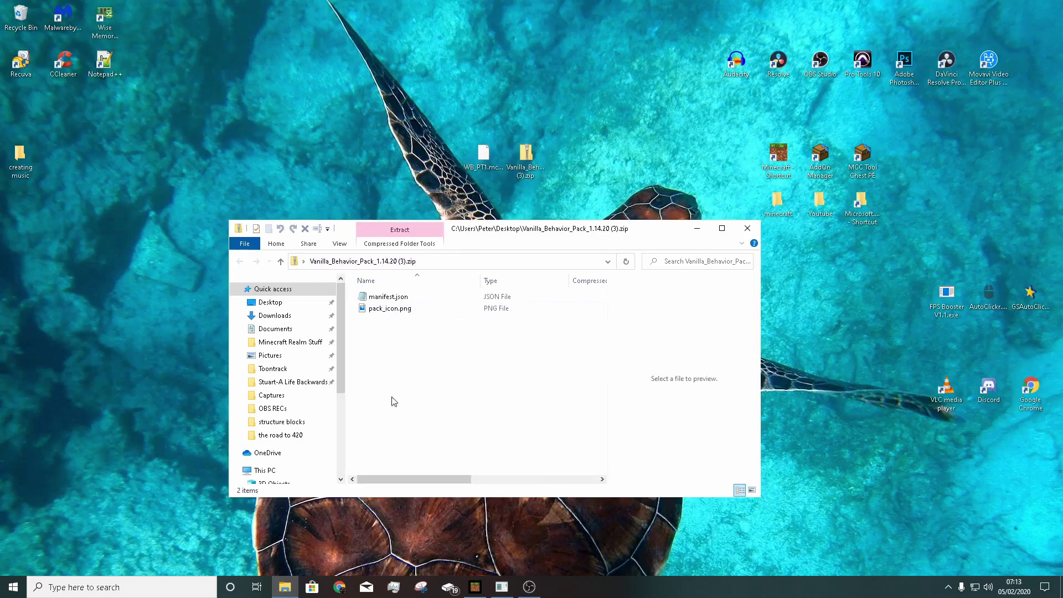
right_click(390, 374)
click(417, 459)
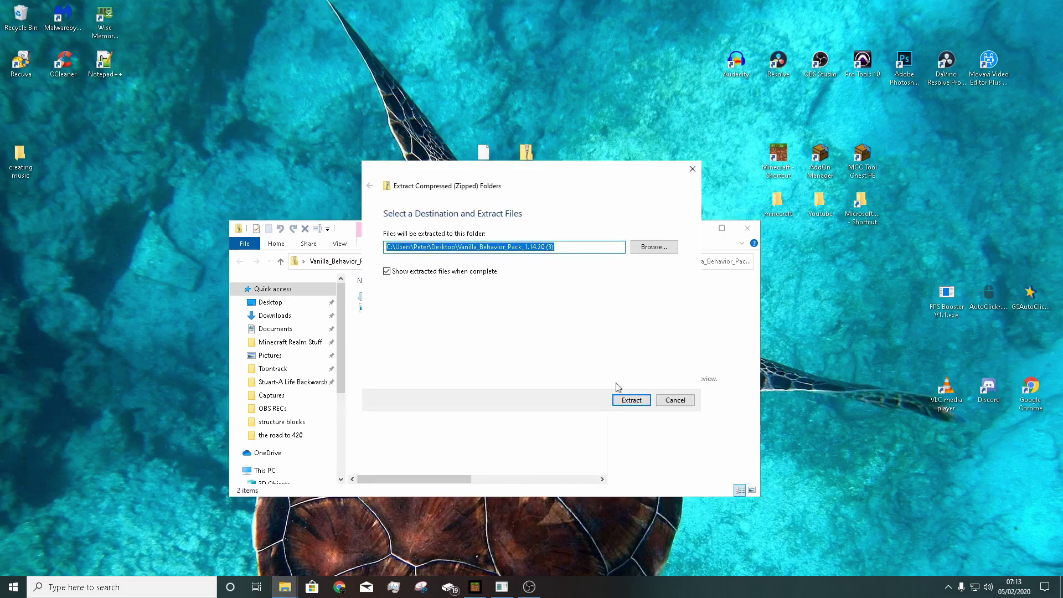
click(626, 401)
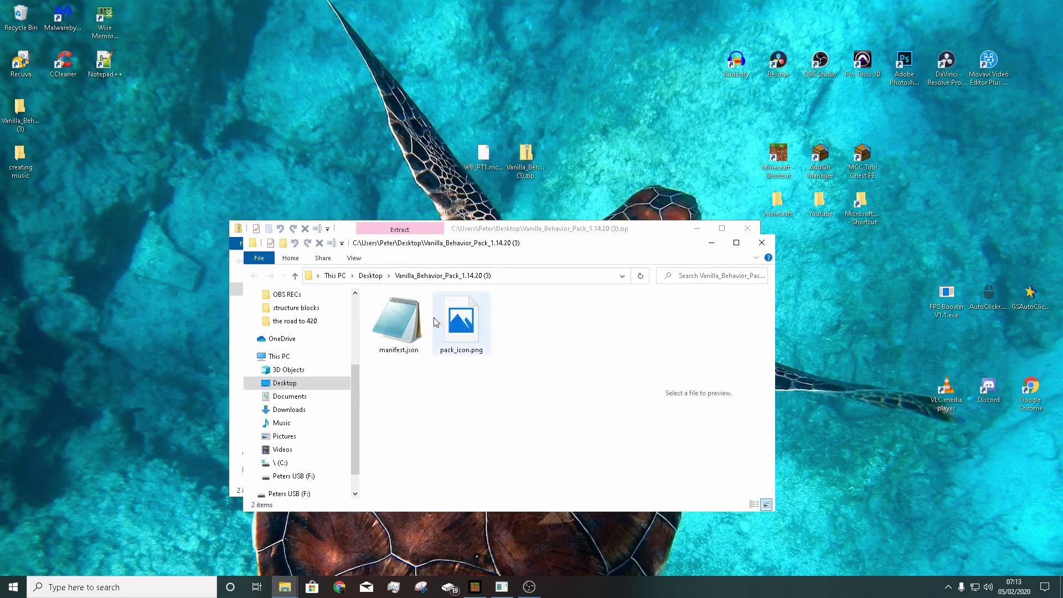
drag(562, 265, 826, 196)
drag(479, 234, 311, 233)
drag(682, 177, 723, 225)
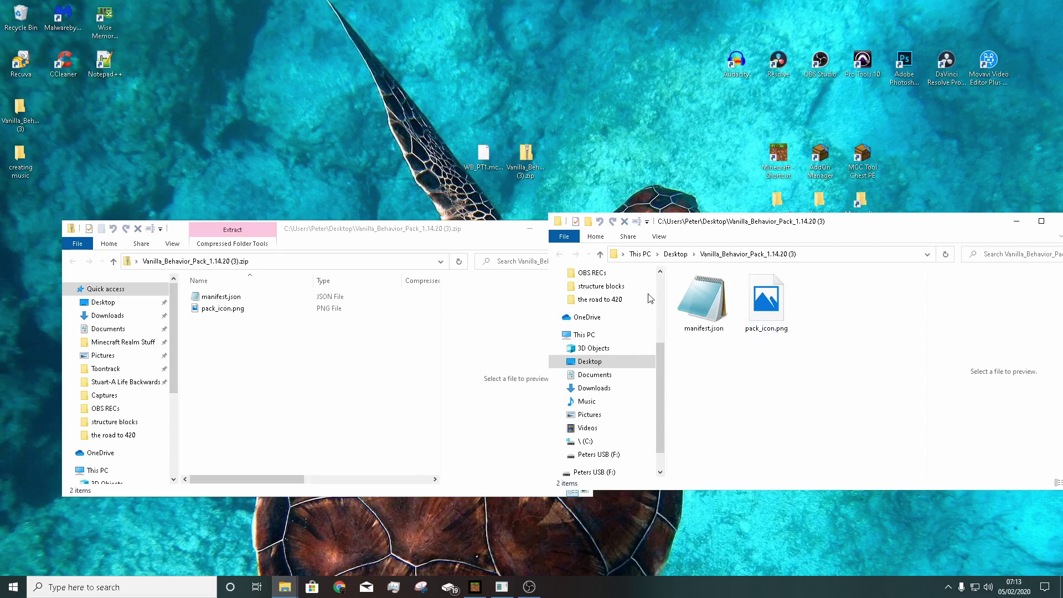
- Create a folder named structures in the extracted behavior pack and move WB_PT1.mcstructure from the desktop into it
right_click(825, 357)
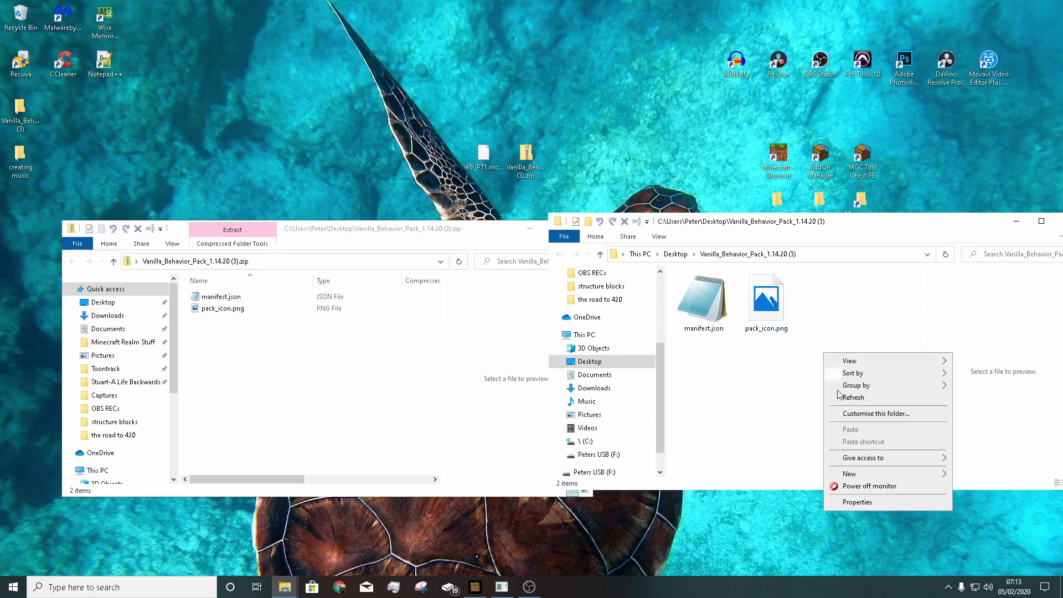
mouse_move(884, 479)
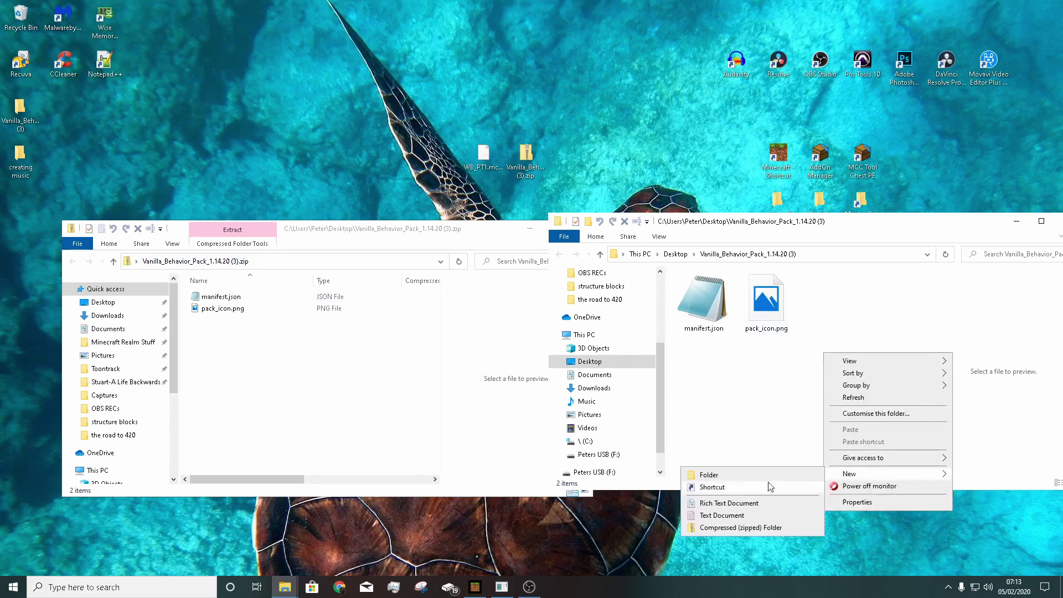
click(714, 475)
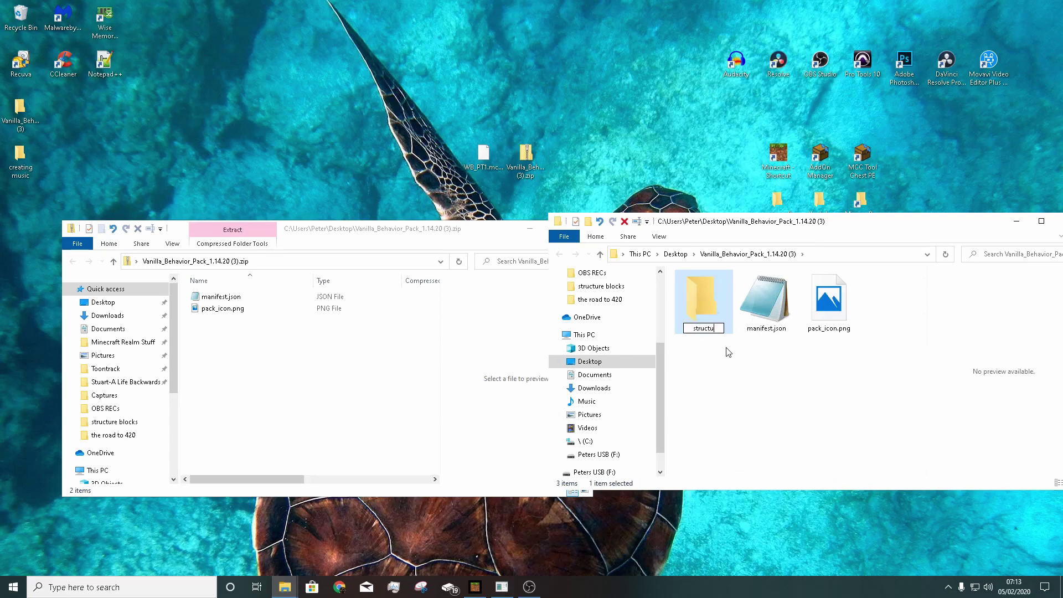
key(Return)
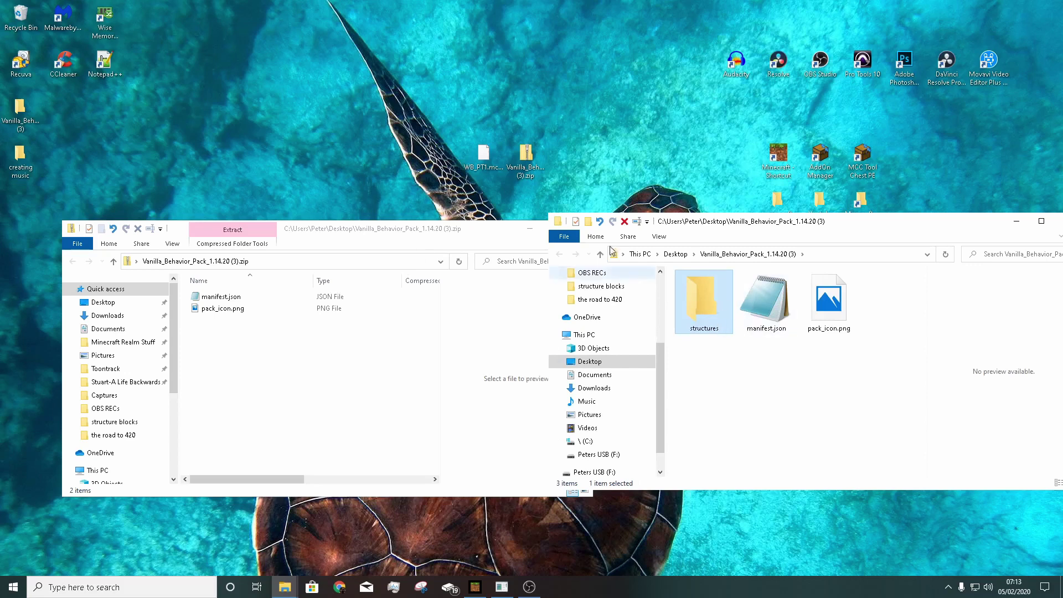
drag(482, 161, 704, 305)
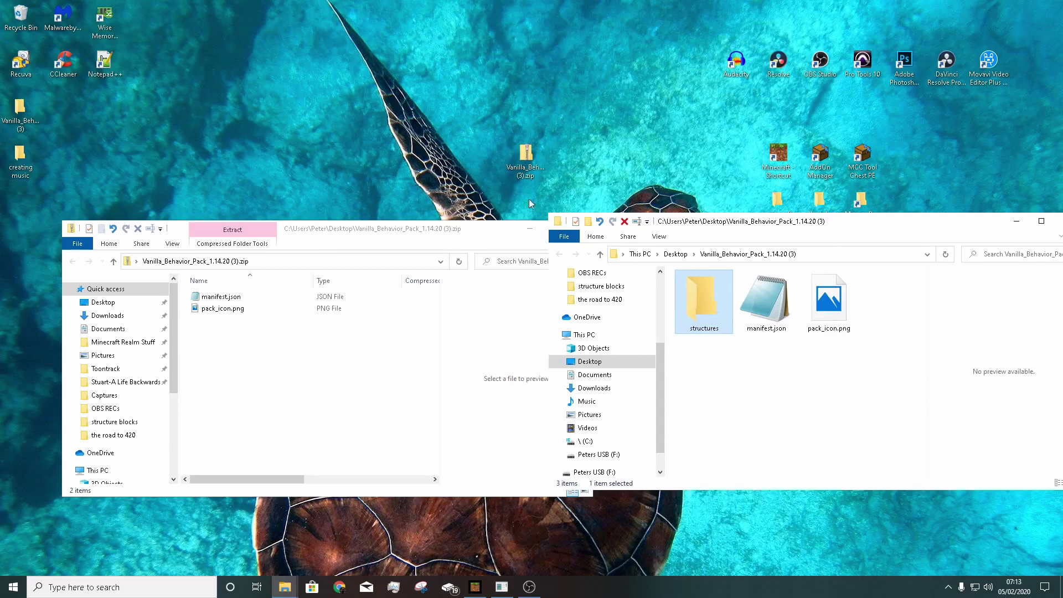